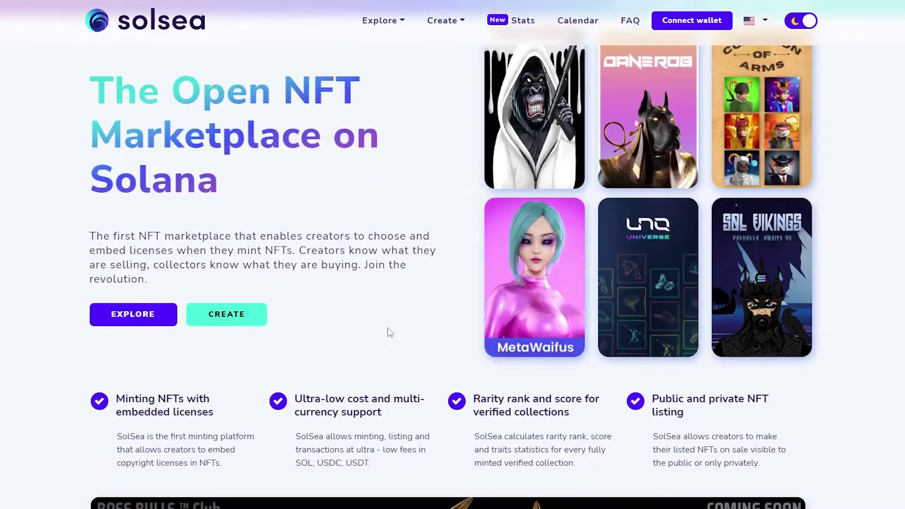
Scroll through the home page's latest SOL listings, then back up to the top
{"action": "scroll", "coordinate": [390, 332], "scroll_direction": "down", "scroll_amount": 20}
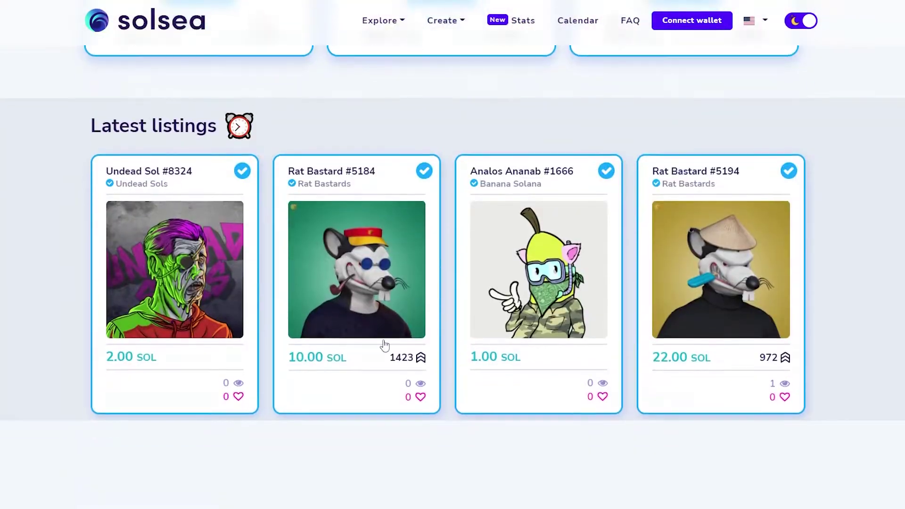
{"action": "scroll", "coordinate": [385, 347], "scroll_direction": "down", "scroll_amount": 10}
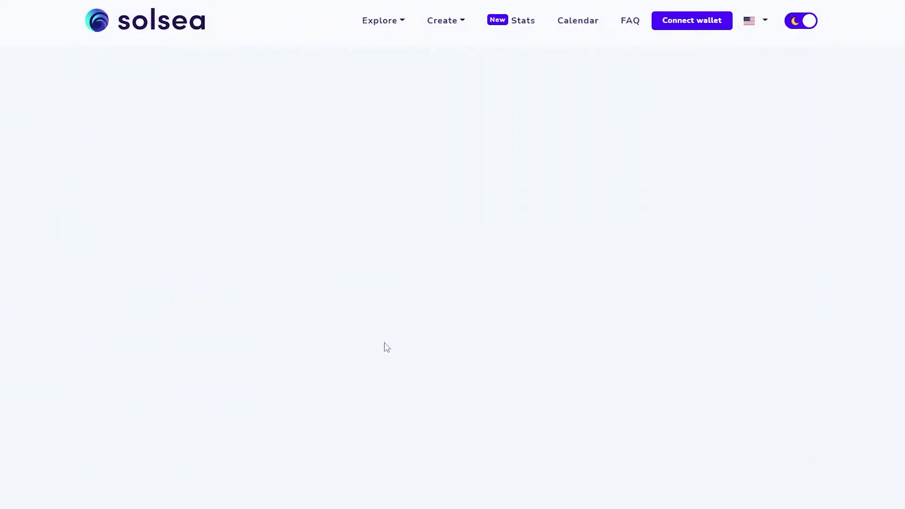
{"action": "scroll", "coordinate": [365, 348], "scroll_direction": "up", "scroll_amount": 1}
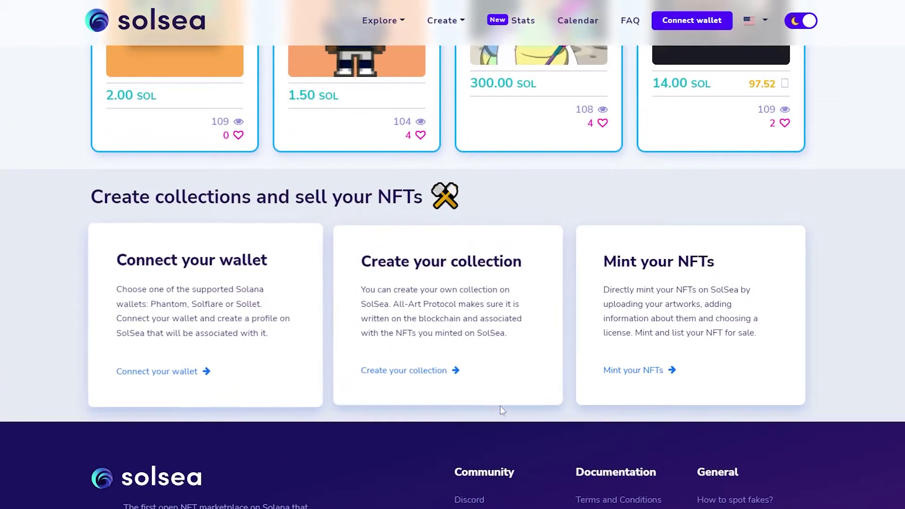
{"action": "scroll", "coordinate": [732, 364], "scroll_direction": "up", "scroll_amount": 4}
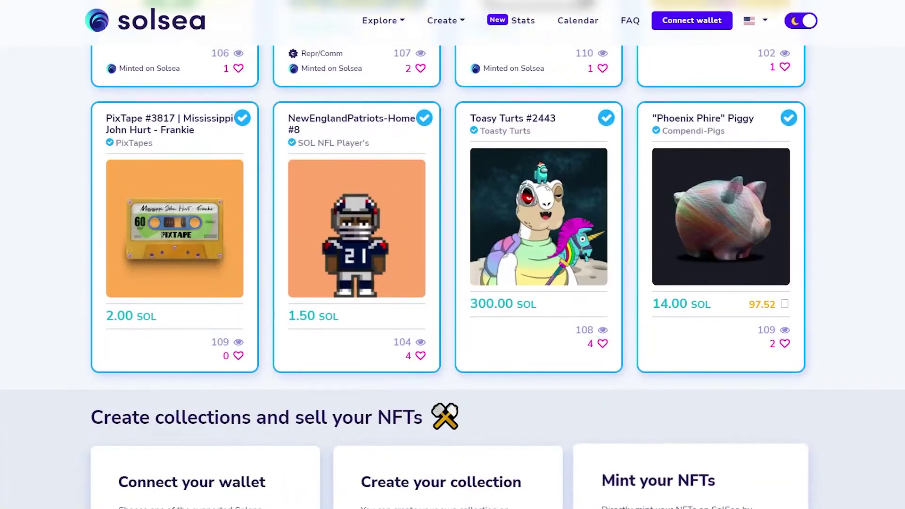
{"action": "scroll", "coordinate": [452, 255], "scroll_direction": "up", "scroll_amount": 12}
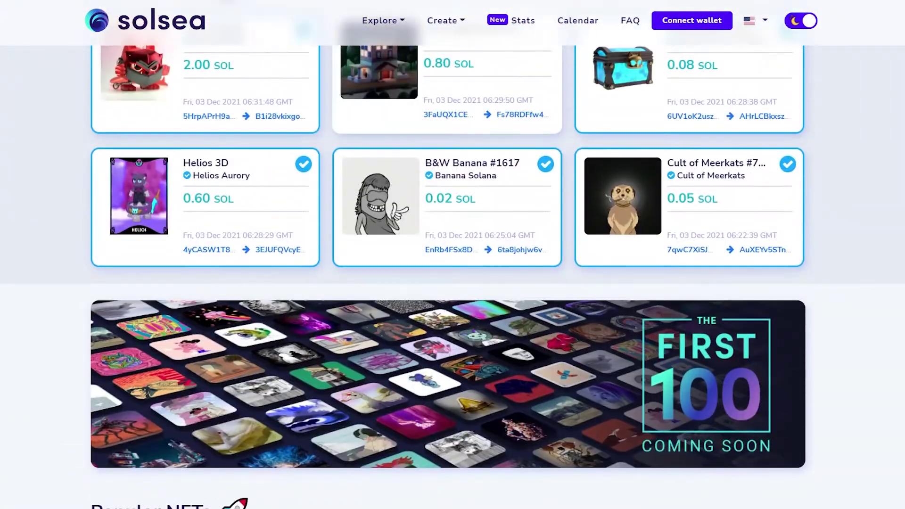
{"action": "scroll", "coordinate": [452, 255], "scroll_direction": "up", "scroll_amount": 15}
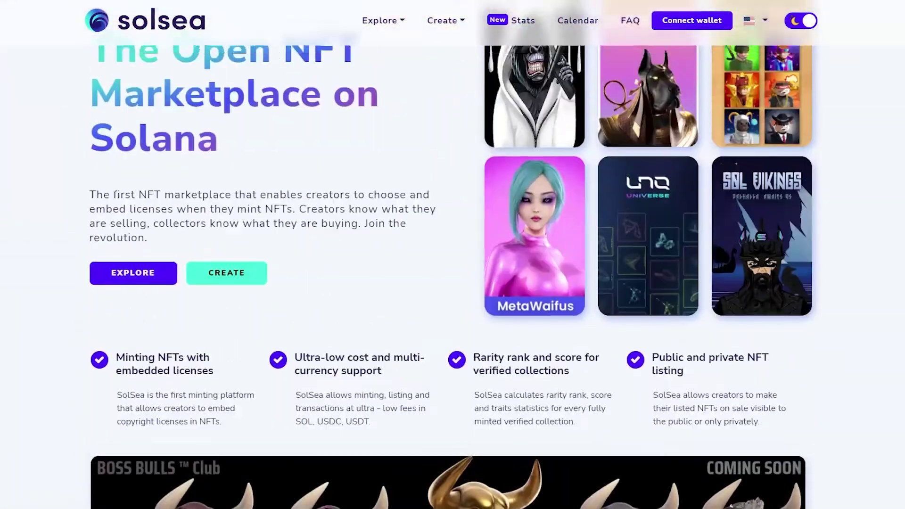
{"action": "scroll", "coordinate": [452, 255], "scroll_direction": "up", "scroll_amount": 2}
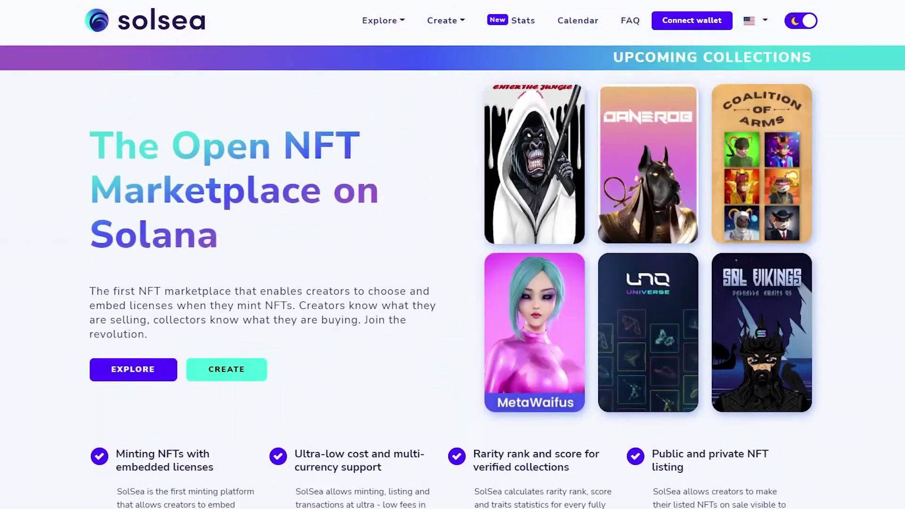
Start a wallet connection and choose Phantom as the wallet
{"action": "left_click", "coordinate": [689, 26]}
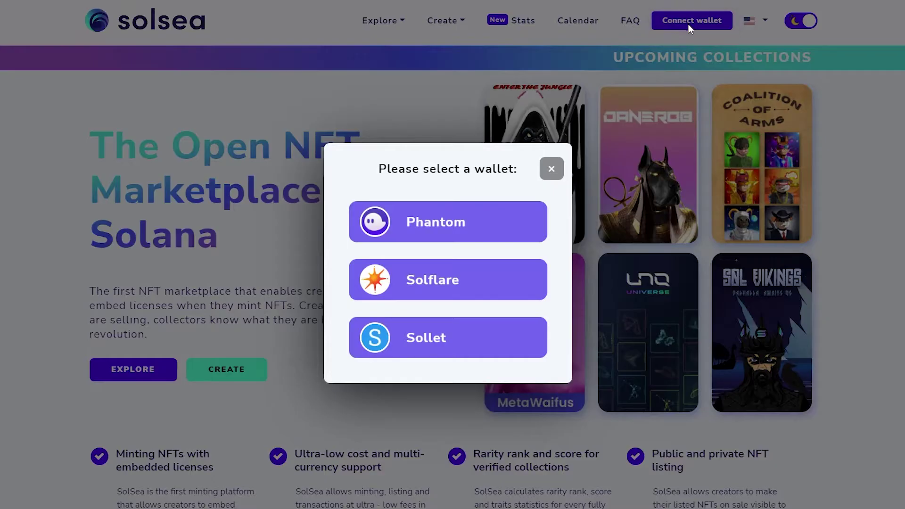
{"action": "left_click", "coordinate": [484, 237]}
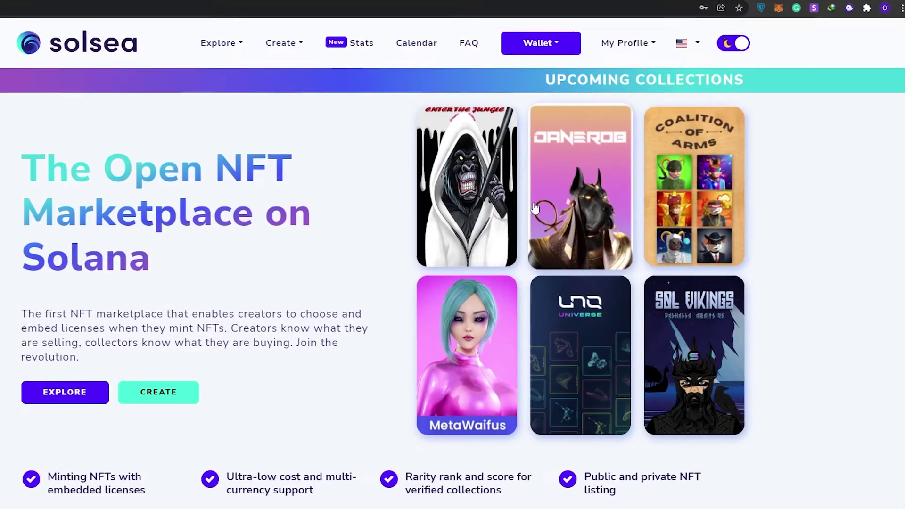
{"action": "left_click", "coordinate": [542, 43]}
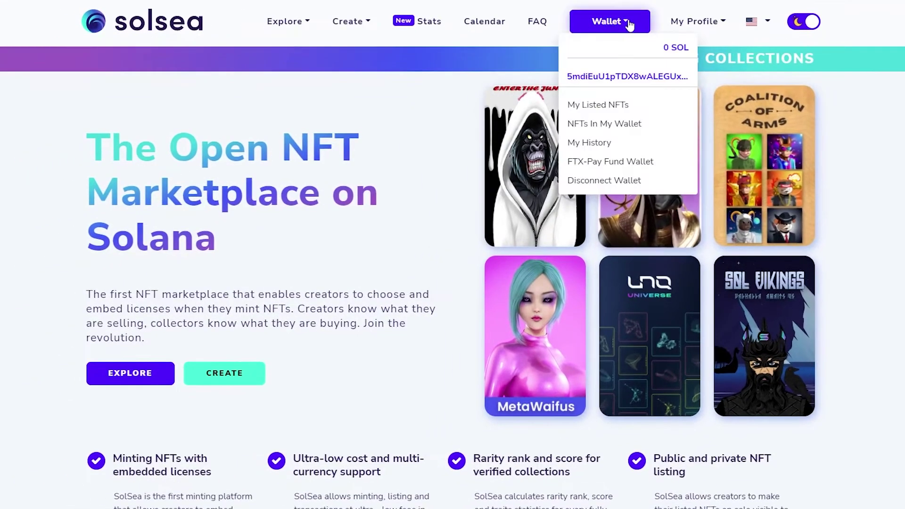
{"action": "left_click", "coordinate": [891, 278]}
{"action": "scroll", "coordinate": [891, 277], "scroll_direction": "down", "scroll_amount": 1}
{"action": "scroll", "coordinate": [874, 251], "scroll_direction": "up", "scroll_amount": 1}
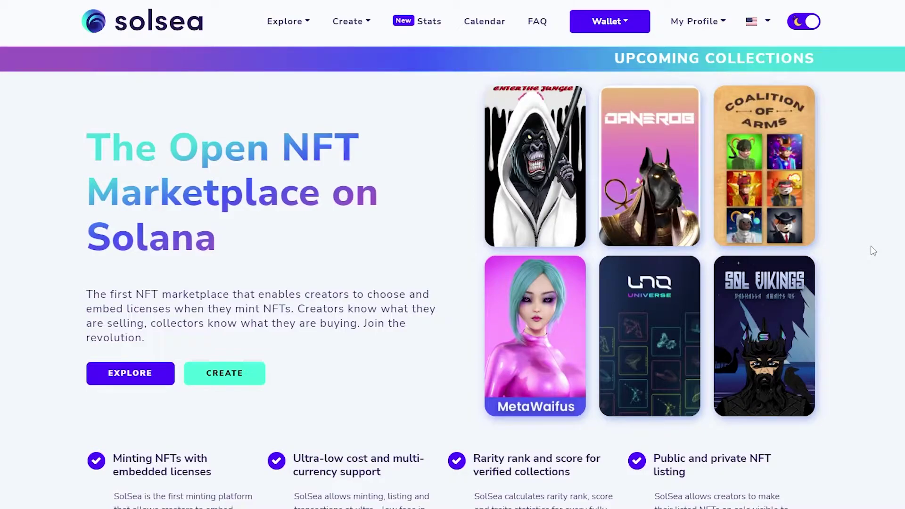
{"action": "scroll", "coordinate": [429, 396], "scroll_direction": "down", "scroll_amount": 3}
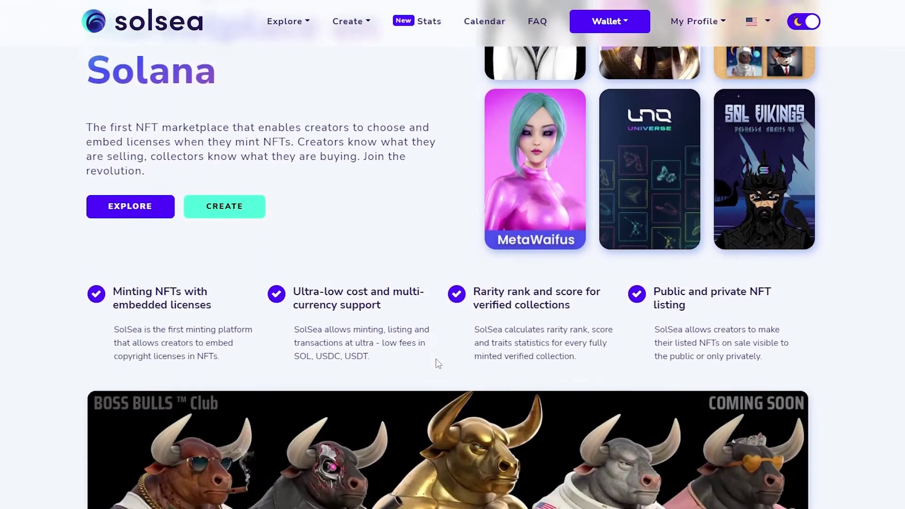
{"action": "scroll", "coordinate": [437, 364], "scroll_direction": "up", "scroll_amount": 3}
{"action": "left_click", "coordinate": [610, 24]}
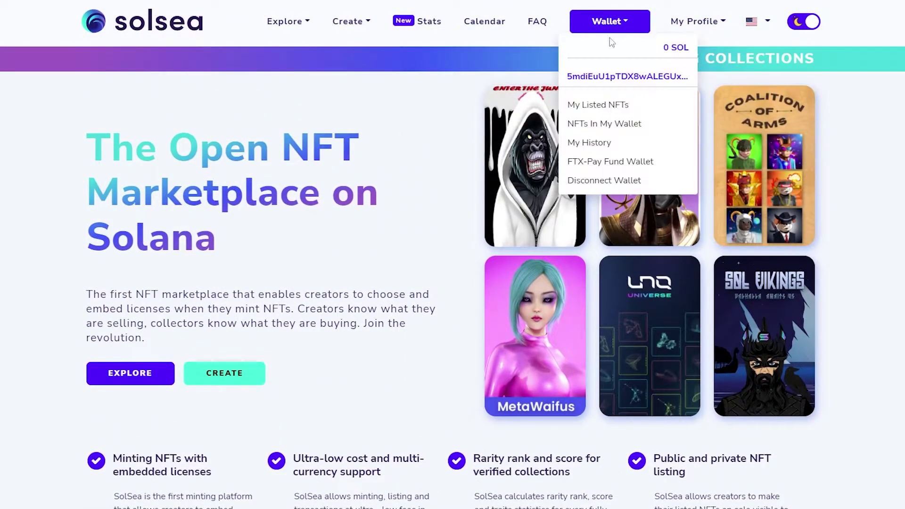
{"action": "left_click", "coordinate": [628, 23]}
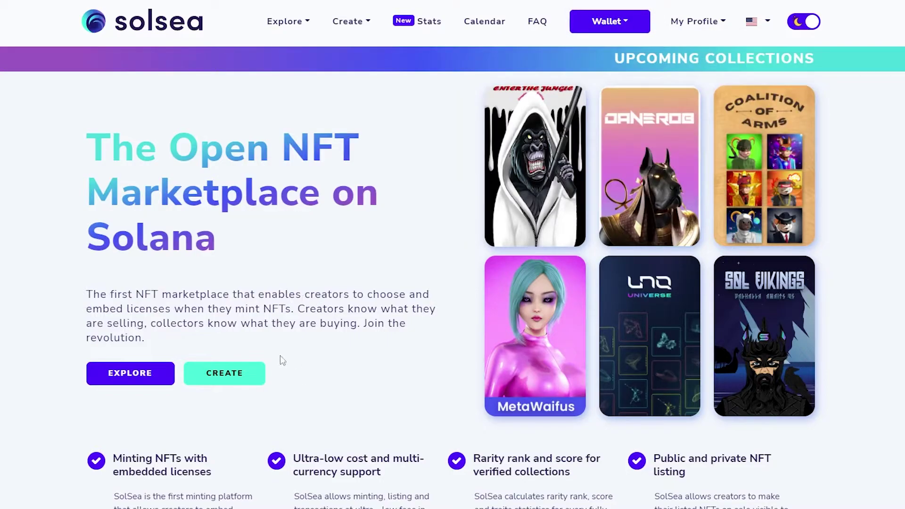
Open CREATE and review the empty static preview, animated preview and artwork upload sections
{"action": "left_click", "coordinate": [225, 385]}
{"action": "scroll", "coordinate": [223, 375], "scroll_direction": "down", "scroll_amount": 5}
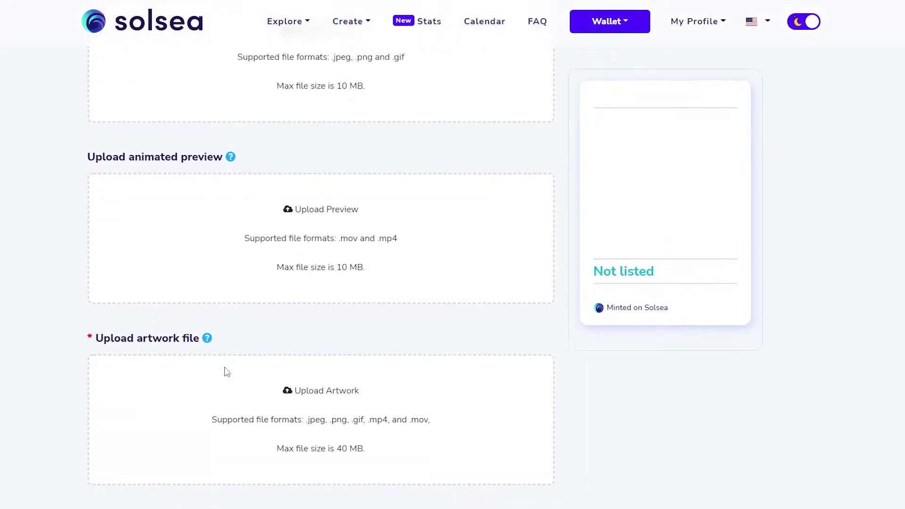
{"action": "scroll", "coordinate": [228, 376], "scroll_direction": "up", "scroll_amount": 3}
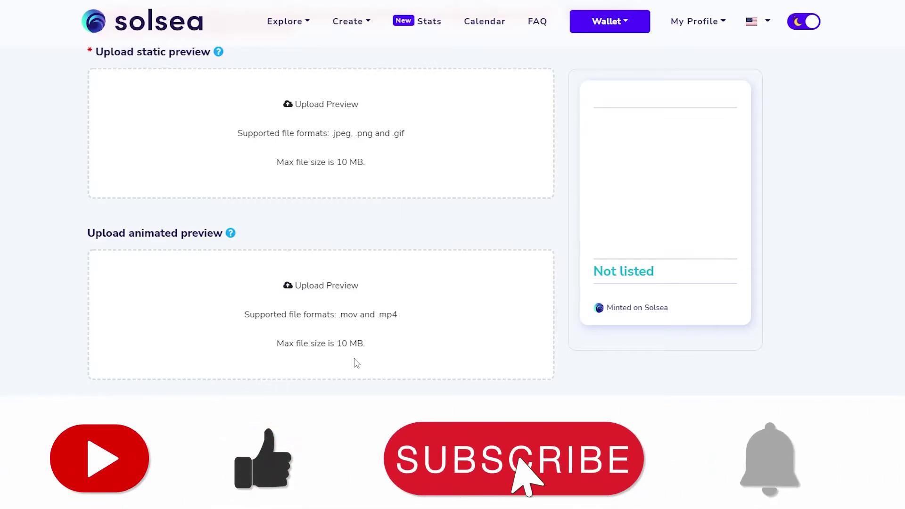
{"action": "scroll", "coordinate": [275, 291], "scroll_direction": "up", "scroll_amount": 1}
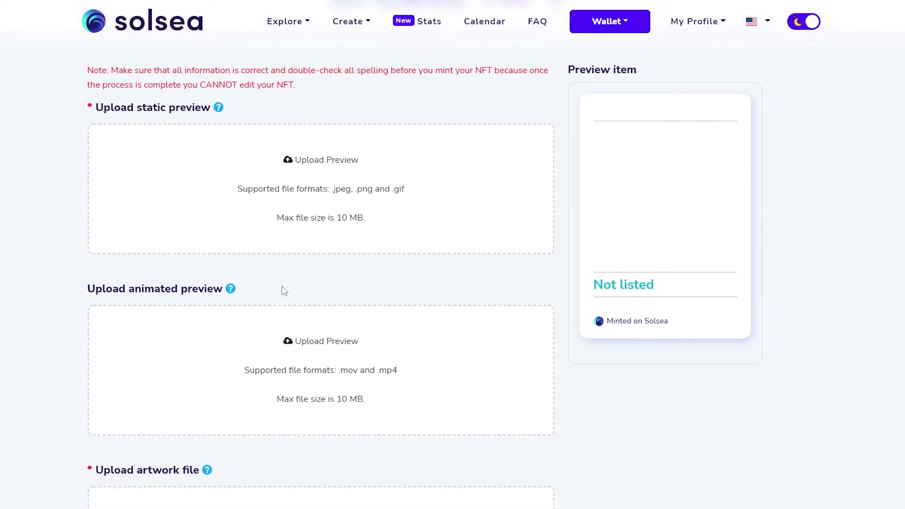
{"action": "scroll", "coordinate": [284, 291], "scroll_direction": "down", "scroll_amount": 1}
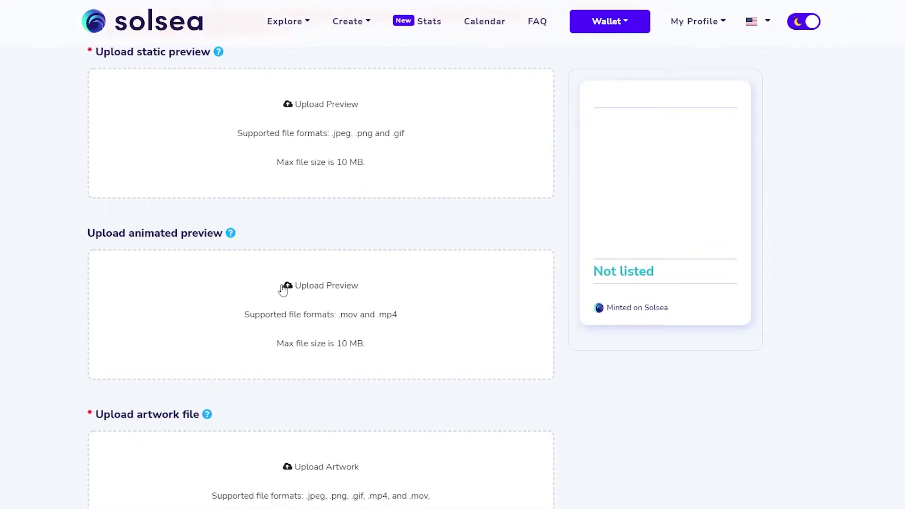
{"action": "scroll", "coordinate": [264, 283], "scroll_direction": "down", "scroll_amount": 1}
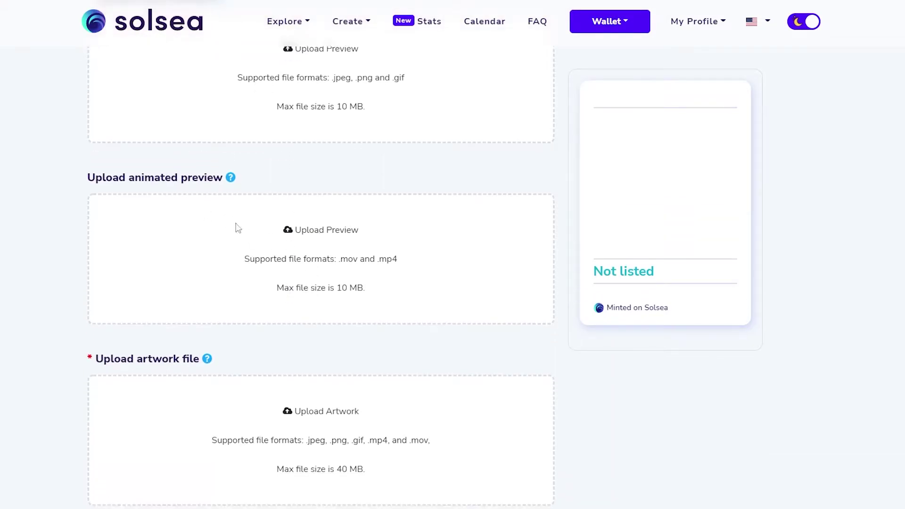
{"action": "scroll", "coordinate": [262, 232], "scroll_direction": "down", "scroll_amount": 2}
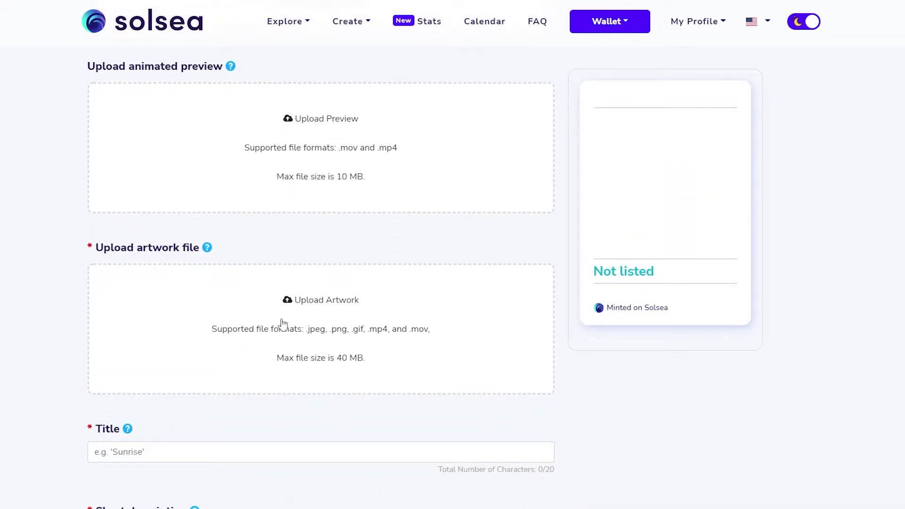
{"action": "scroll", "coordinate": [283, 325], "scroll_direction": "up", "scroll_amount": 3}
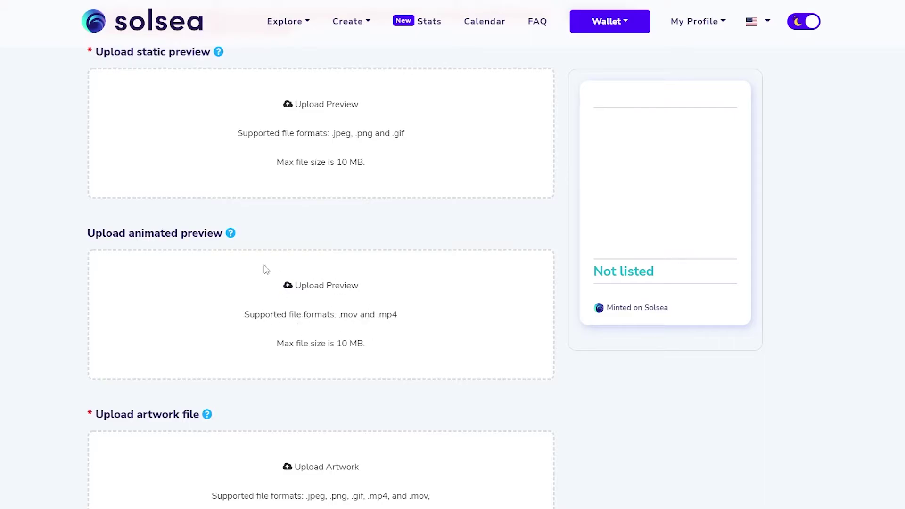
{"action": "scroll", "coordinate": [303, 344], "scroll_direction": "up", "scroll_amount": 1}
{"action": "scroll", "coordinate": [263, 156], "scroll_direction": "down", "scroll_amount": 4}
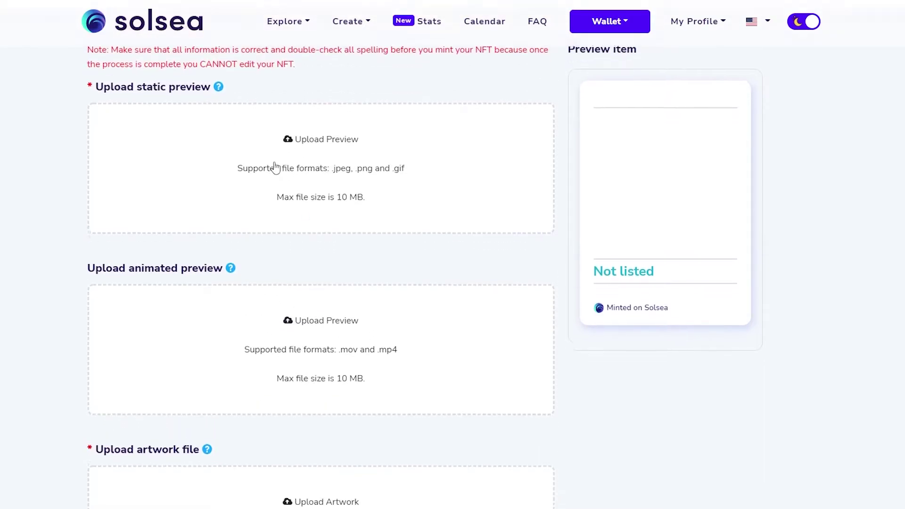
{"action": "scroll", "coordinate": [264, 283], "scroll_direction": "up", "scroll_amount": 5}
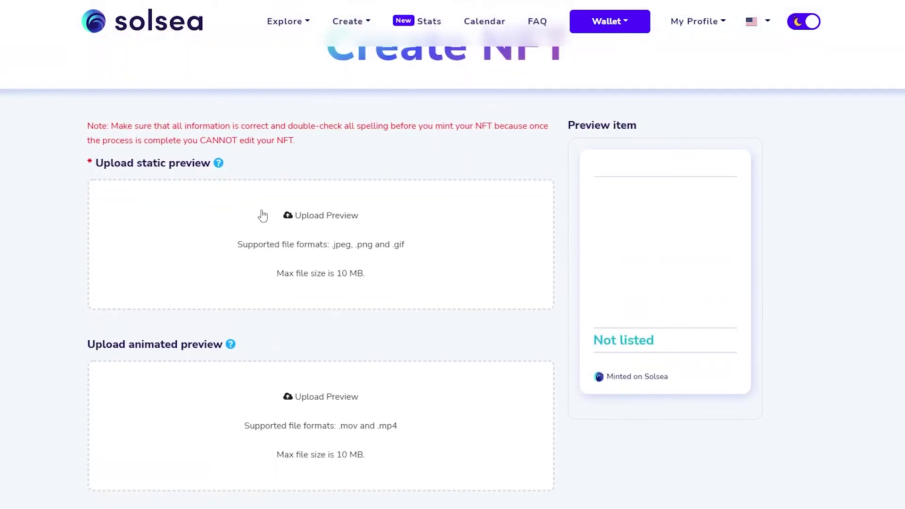
Set the cute turtle image as the NFT's static preview
{"action": "left_click", "coordinate": [254, 233]}
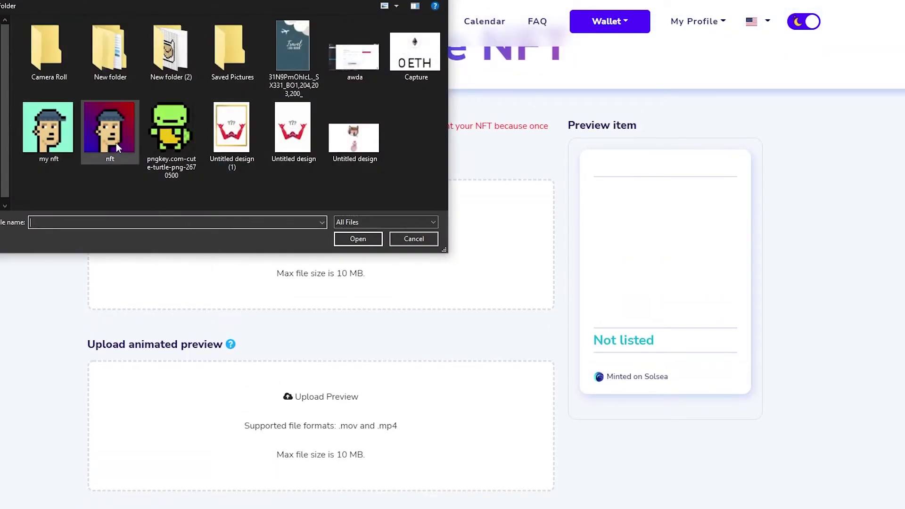
{"action": "left_click", "coordinate": [116, 143]}
{"action": "left_click", "coordinate": [177, 146]}
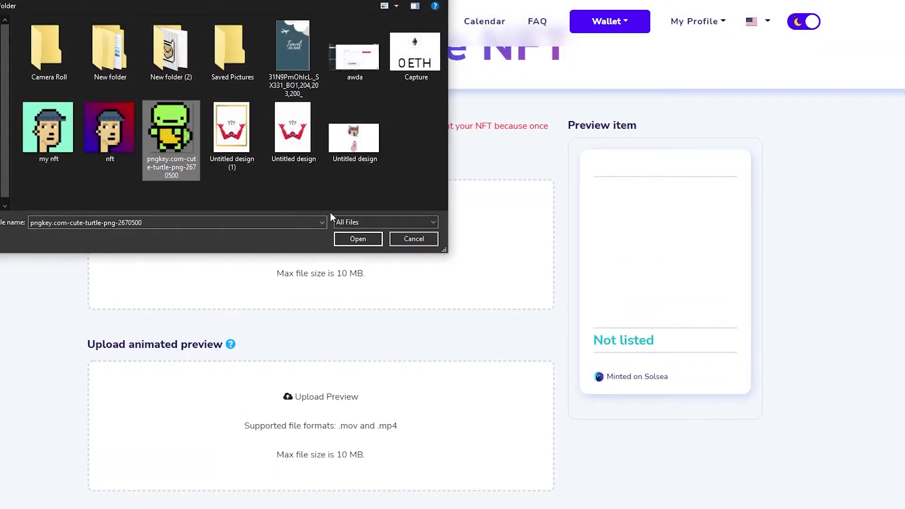
{"action": "left_click", "coordinate": [357, 239]}
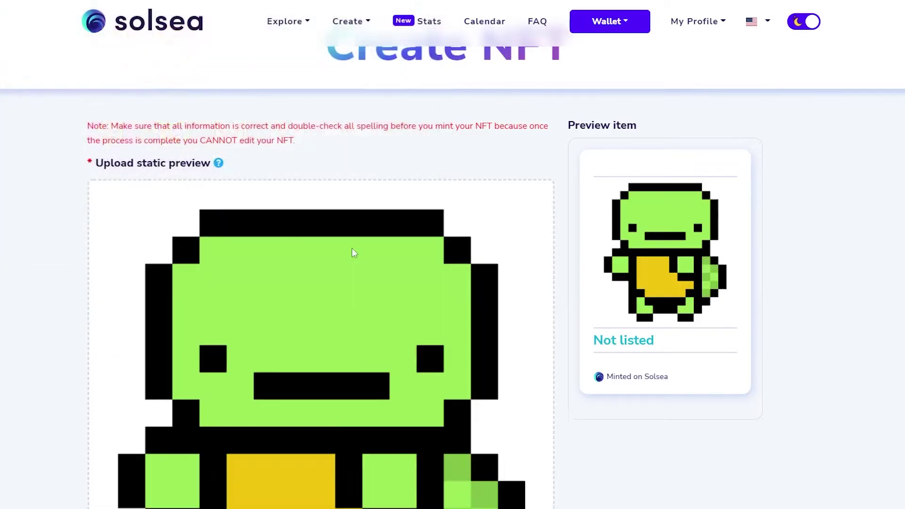
Upload the same turtle PNG as the artwork file
{"action": "scroll", "coordinate": [352, 248], "scroll_direction": "down", "scroll_amount": 12}
{"action": "left_click", "coordinate": [305, 199]}
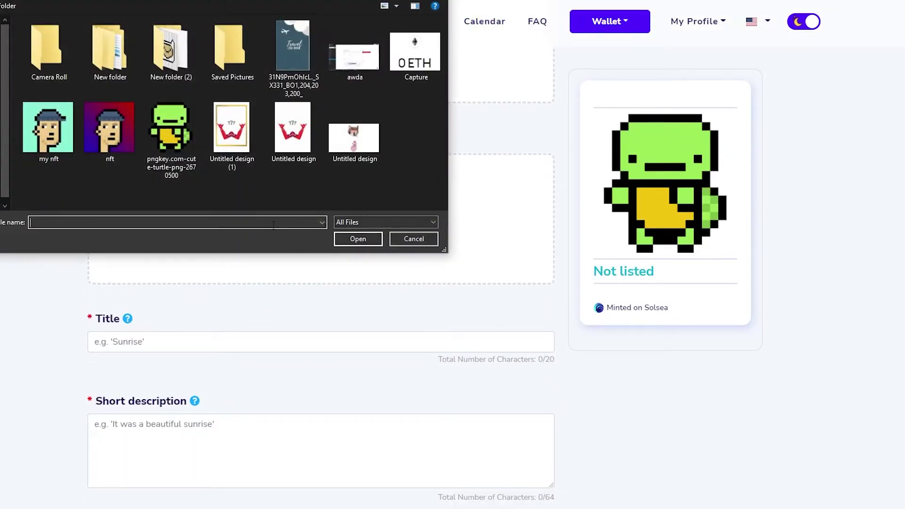
{"action": "left_click", "coordinate": [191, 150]}
{"action": "left_click", "coordinate": [349, 239]}
{"action": "scroll", "coordinate": [317, 298], "scroll_direction": "down", "scroll_amount": 4}
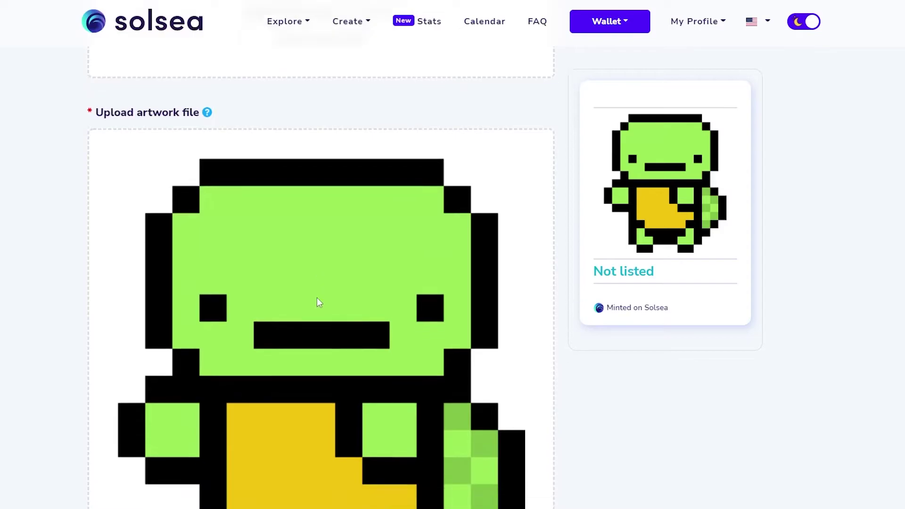
{"action": "scroll", "coordinate": [374, 293], "scroll_direction": "down", "scroll_amount": 6}
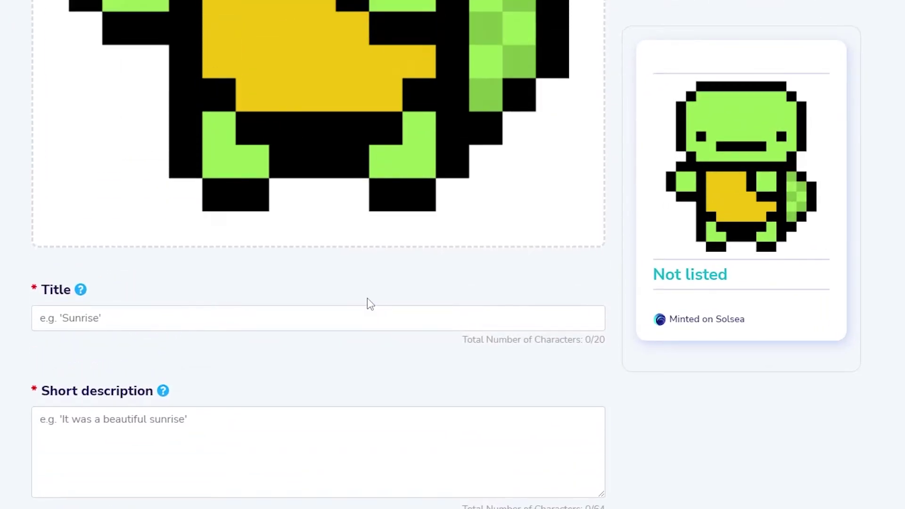
{"action": "scroll", "coordinate": [370, 303], "scroll_direction": "down", "scroll_amount": 3}
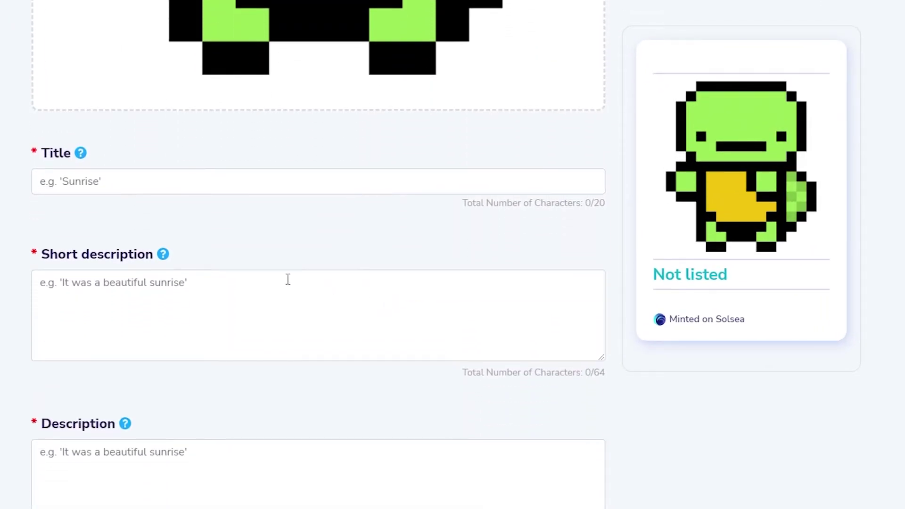
{"action": "scroll", "coordinate": [101, 190], "scroll_direction": "down", "scroll_amount": 3}
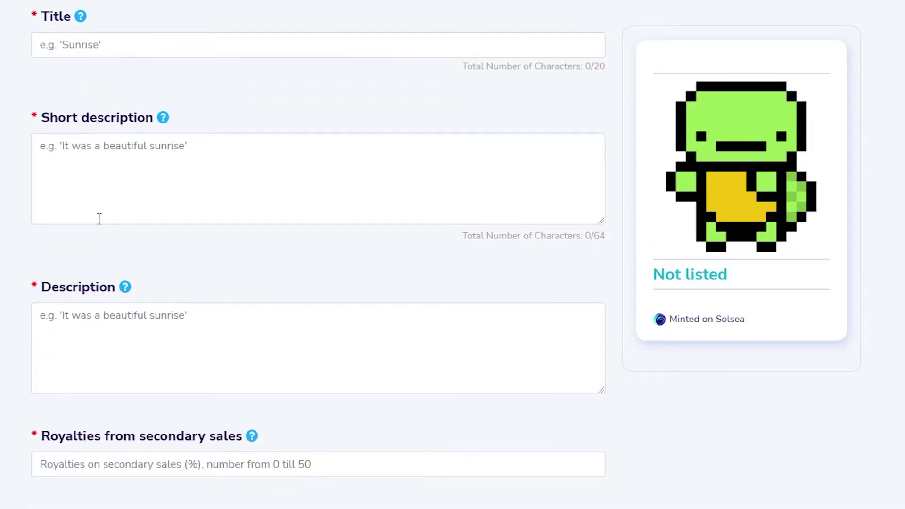
{"action": "scroll", "coordinate": [109, 204], "scroll_direction": "down", "scroll_amount": 2}
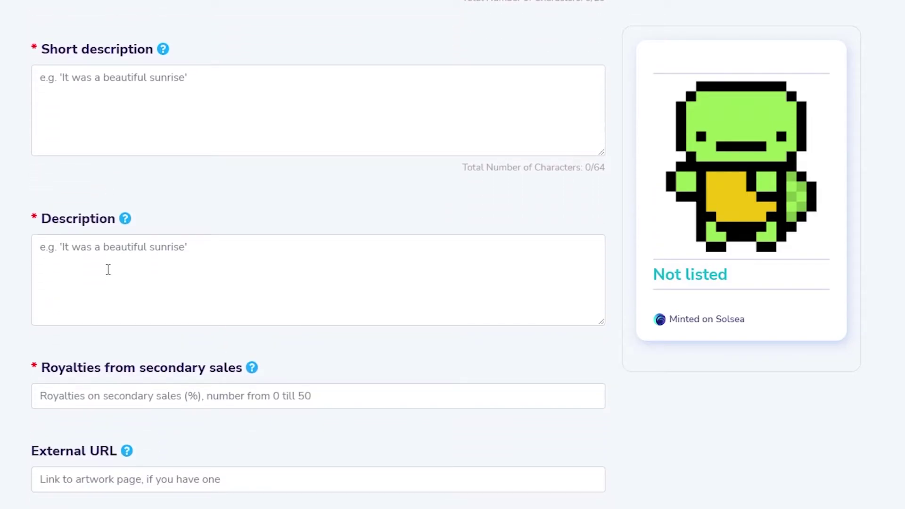
{"action": "scroll", "coordinate": [108, 269], "scroll_direction": "down", "scroll_amount": 3}
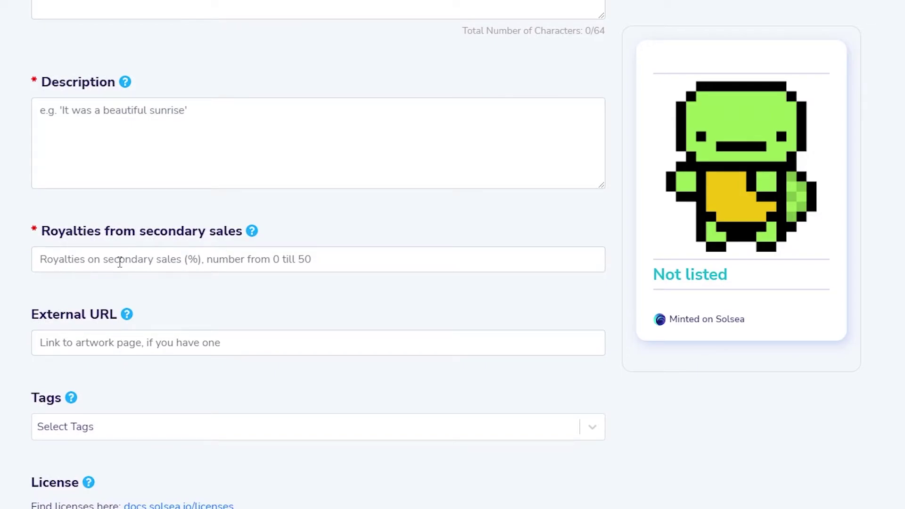
{"action": "scroll", "coordinate": [119, 262], "scroll_direction": "down", "scroll_amount": 2}
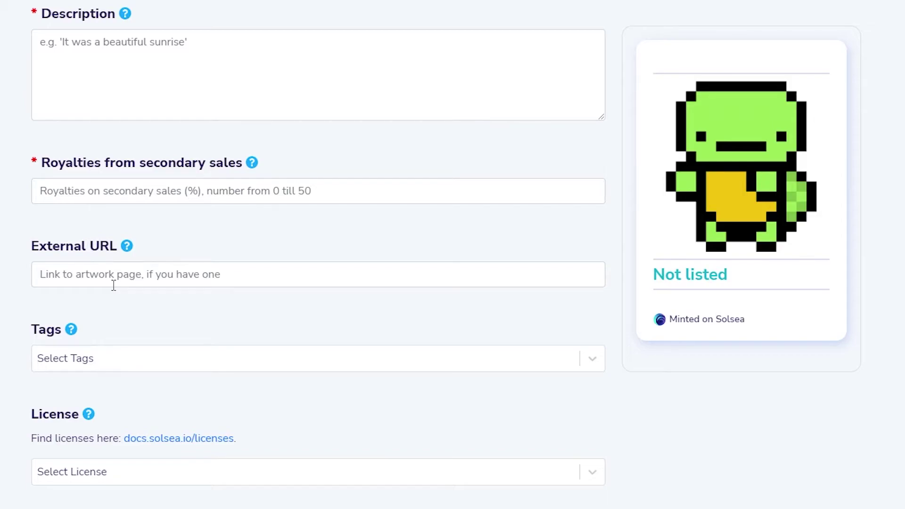
{"action": "scroll", "coordinate": [114, 285], "scroll_direction": "down", "scroll_amount": 3}
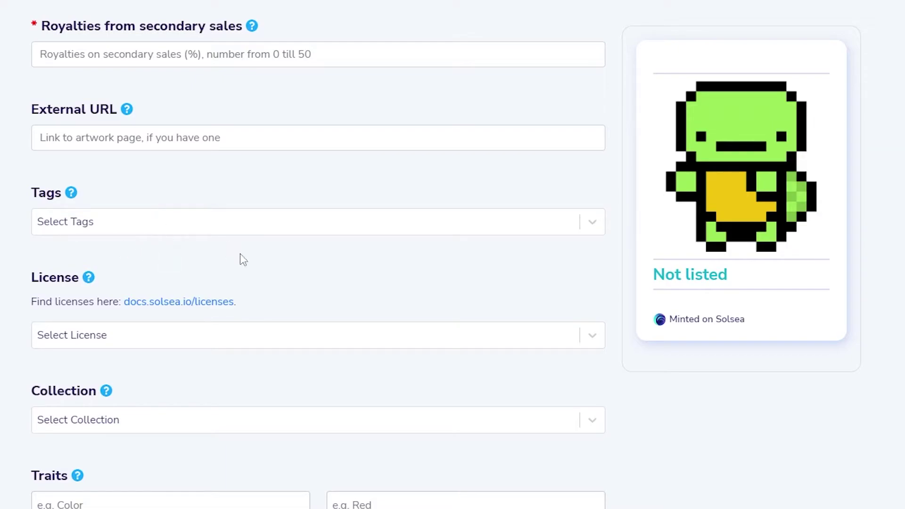
{"action": "scroll", "coordinate": [175, 238], "scroll_direction": "down", "scroll_amount": 3}
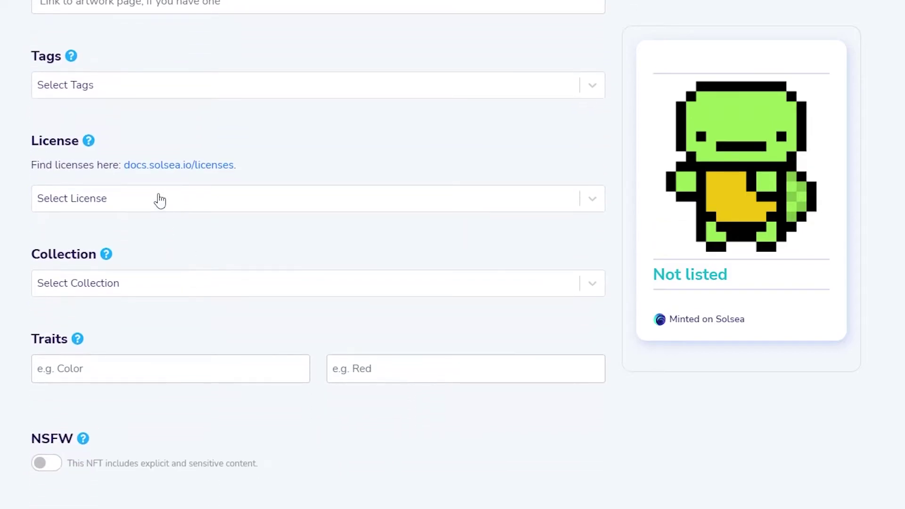
{"action": "left_click", "coordinate": [161, 201]}
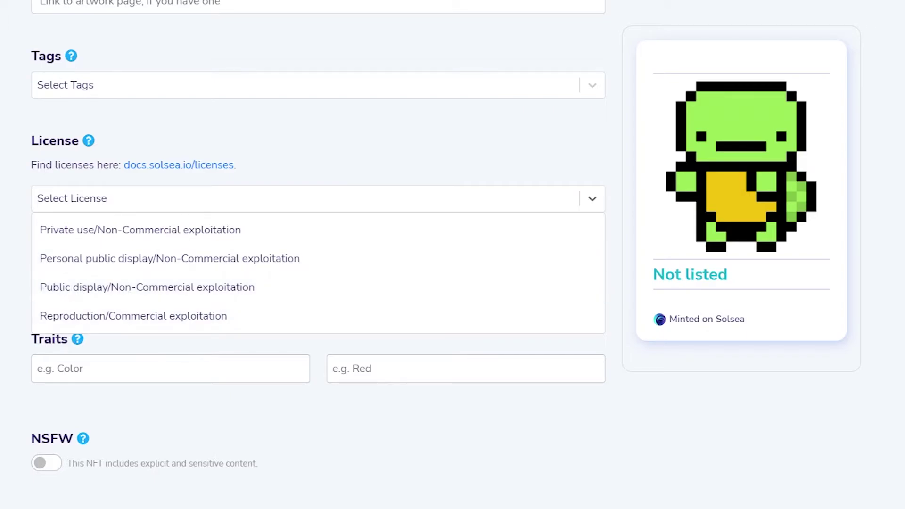
{"action": "scroll", "coordinate": [289, 226], "scroll_direction": "down", "scroll_amount": 3}
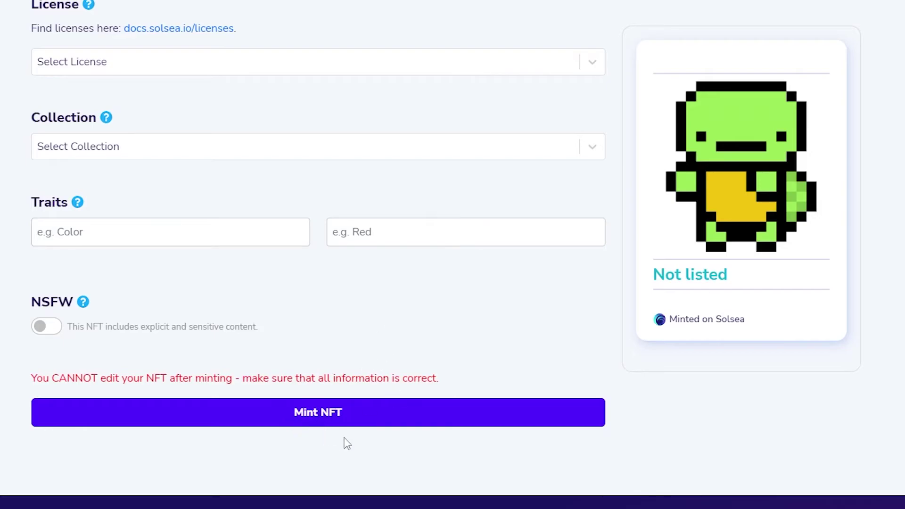
Title the NFT 'Kawai Turtle'
{"action": "scroll", "coordinate": [343, 441], "scroll_direction": "up", "scroll_amount": 5}
{"action": "scroll", "coordinate": [333, 482], "scroll_direction": "up", "scroll_amount": 13}
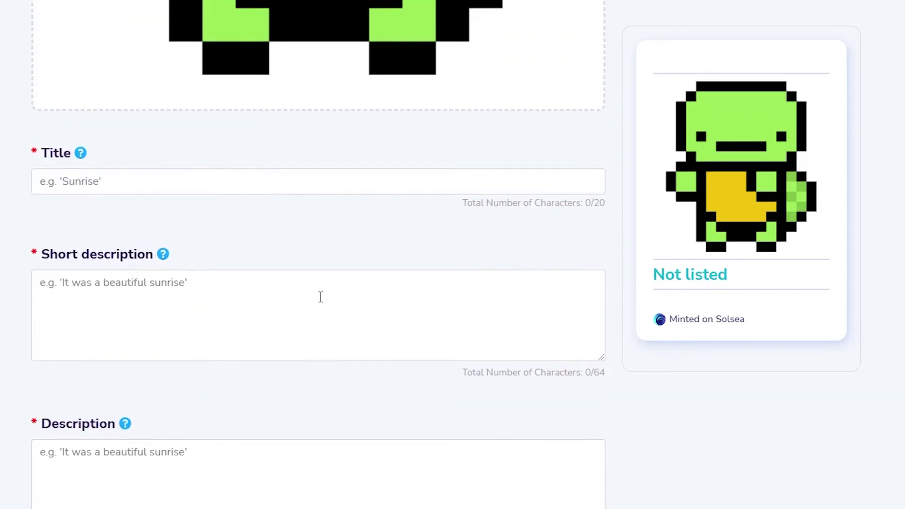
{"action": "scroll", "coordinate": [156, 316], "scroll_direction": "up", "scroll_amount": 4}
{"action": "left_click", "coordinate": [110, 331]}
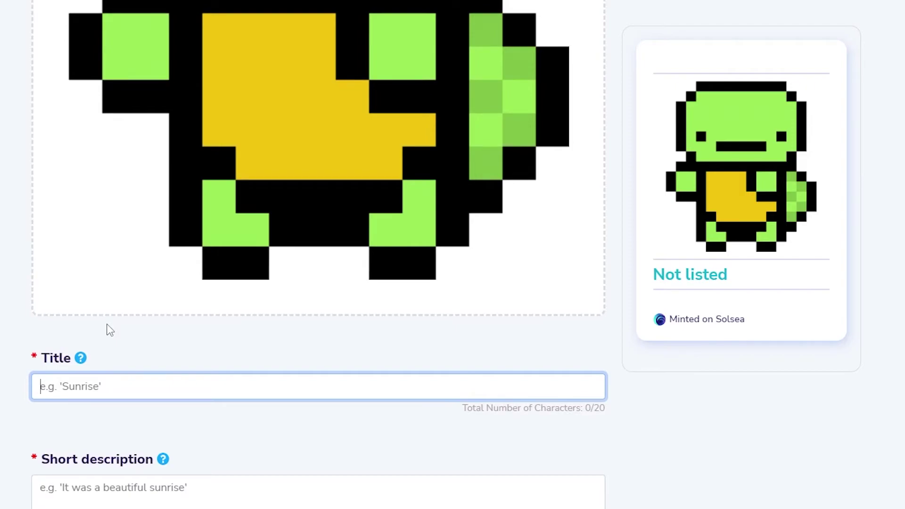
{"action": "type", "text": "Kawai Turtle"}
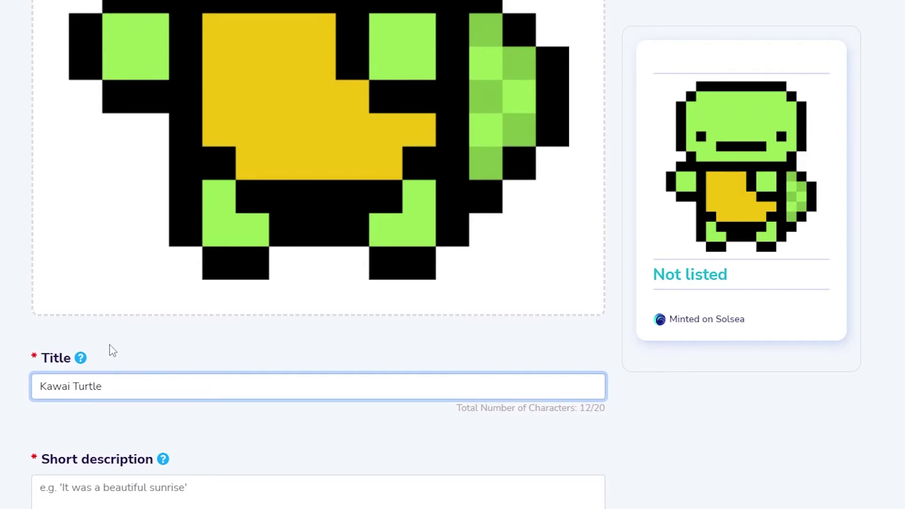
Enter 'It's a cute turtle' as the short description
{"action": "scroll", "coordinate": [117, 377], "scroll_direction": "down", "scroll_amount": 3}
{"action": "left_click", "coordinate": [115, 377]}
{"action": "scroll", "coordinate": [127, 340], "scroll_direction": "down", "scroll_amount": 1}
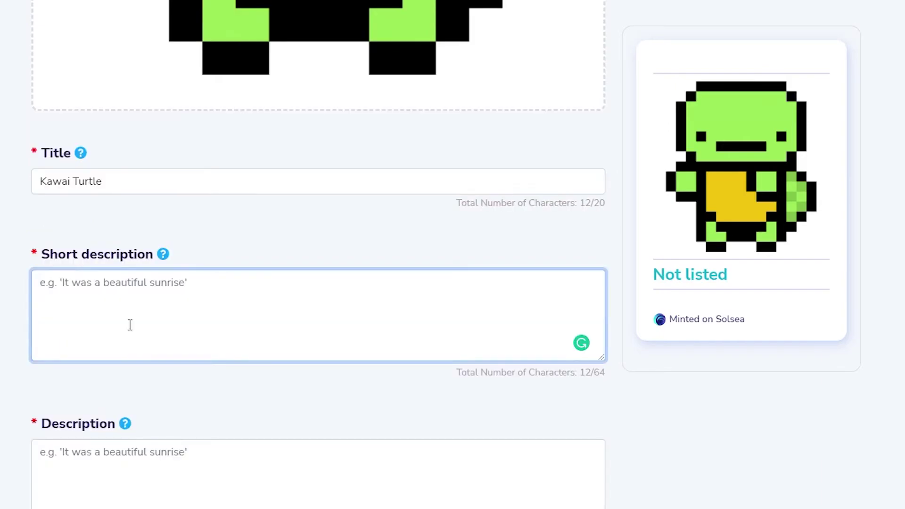
{"action": "type", "text": "It's a cute"}
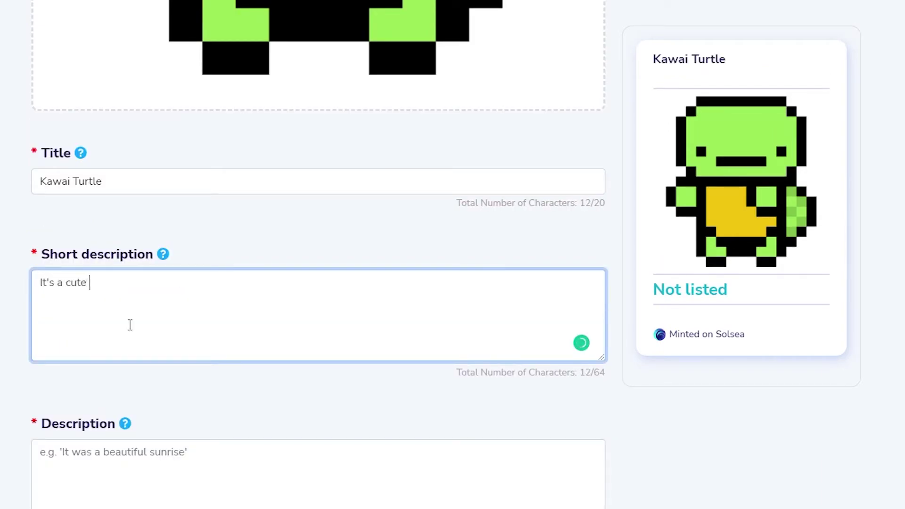
{"action": "type", "text": " turtle"}
Copy the short description text and paste it into the Description field
{"action": "left_click", "coordinate": [113, 497]}
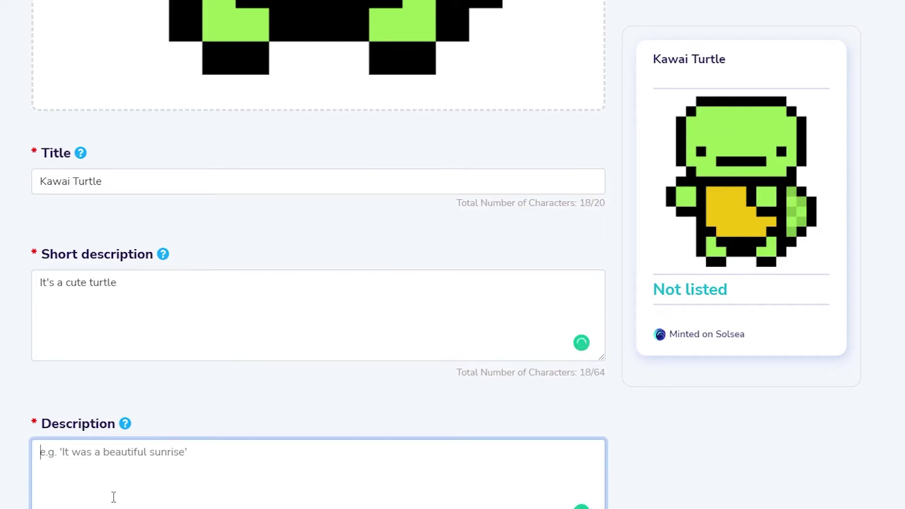
{"action": "scroll", "coordinate": [113, 497], "scroll_direction": "down", "scroll_amount": 3}
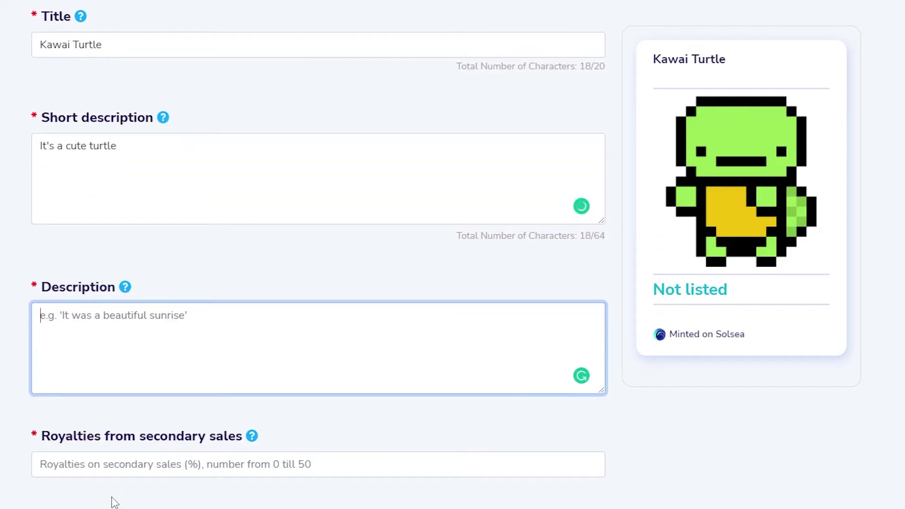
{"action": "left_click", "coordinate": [114, 180]}
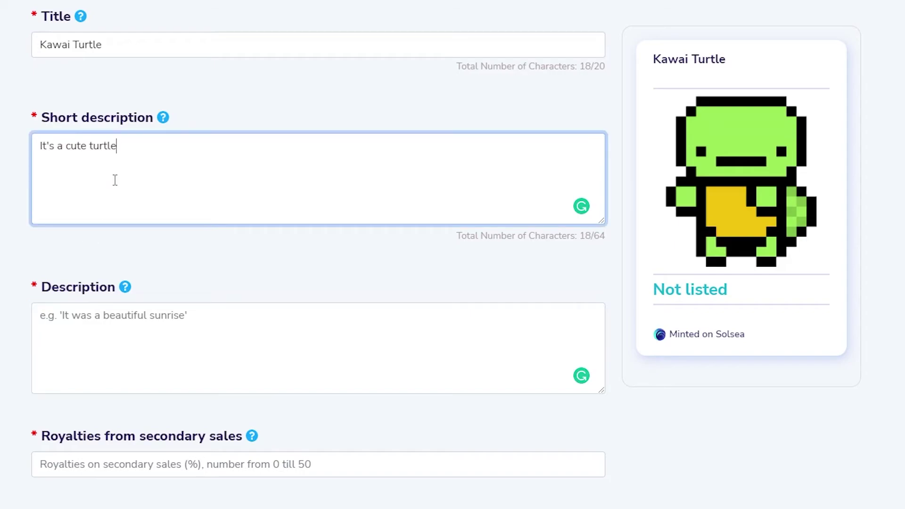
{"action": "double_click", "coordinate": [115, 180]}
{"action": "key", "text": "ctrl+c"}
{"action": "left_click", "coordinate": [177, 354]}
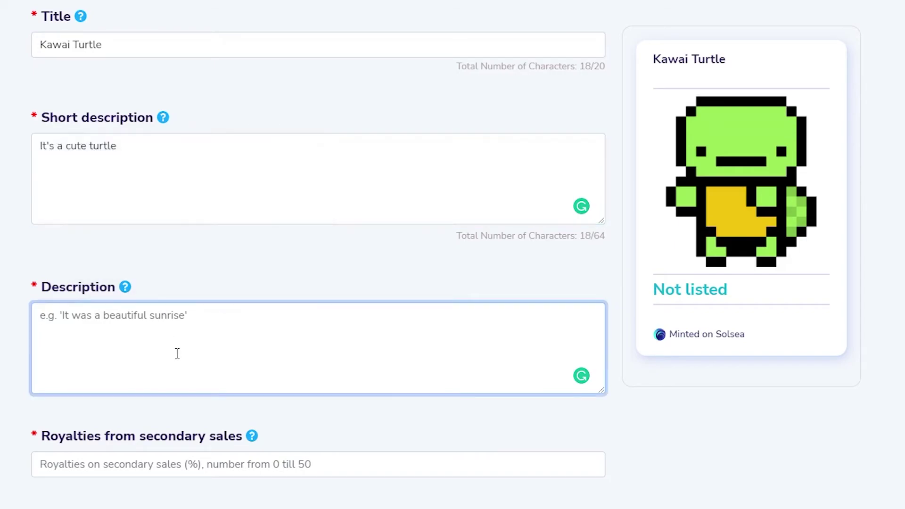
{"action": "key", "text": "ctrl+v"}
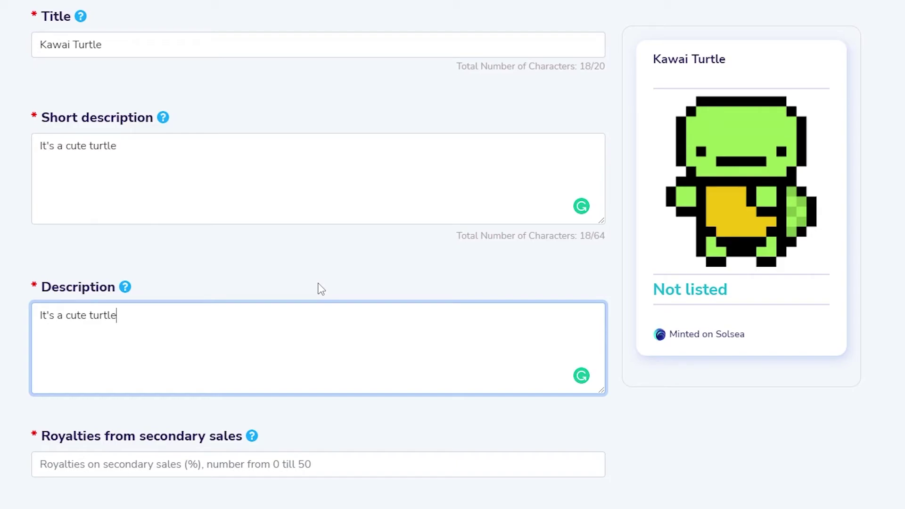
Set royalties to 2, leave External URL empty, and choose the Public display/Non-Commercial exploitation license
{"action": "scroll", "coordinate": [321, 289], "scroll_direction": "down", "scroll_amount": 3}
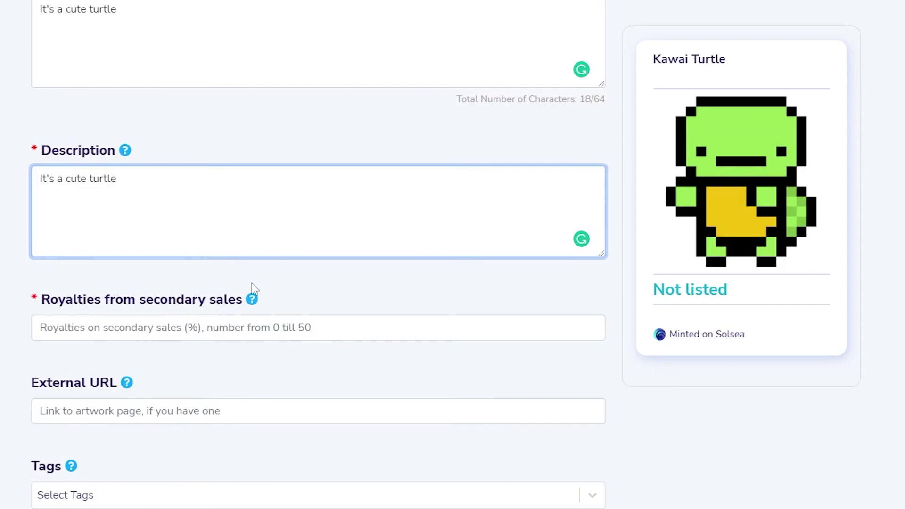
{"action": "left_click", "coordinate": [158, 327]}
{"action": "type", "text": "2"}
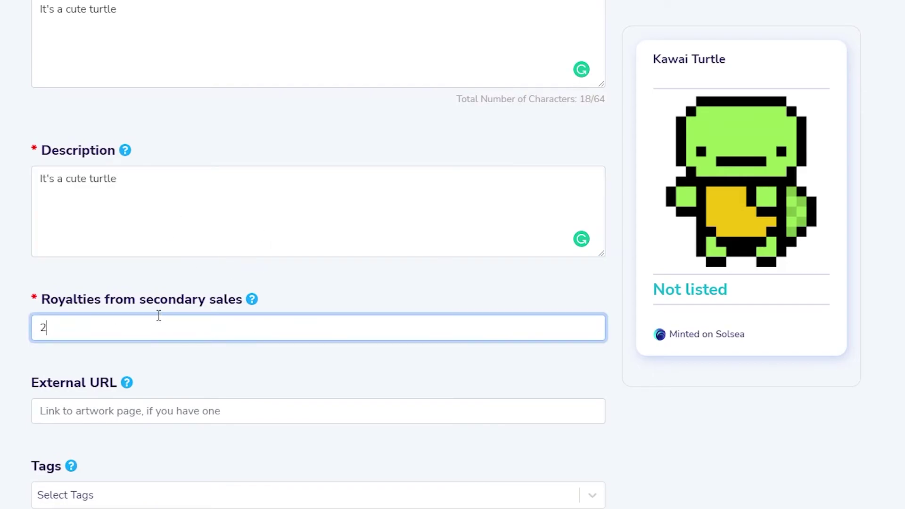
{"action": "left_click", "coordinate": [44, 360]}
{"action": "scroll", "coordinate": [45, 360], "scroll_direction": "down", "scroll_amount": 3}
{"action": "left_click", "coordinate": [196, 275]}
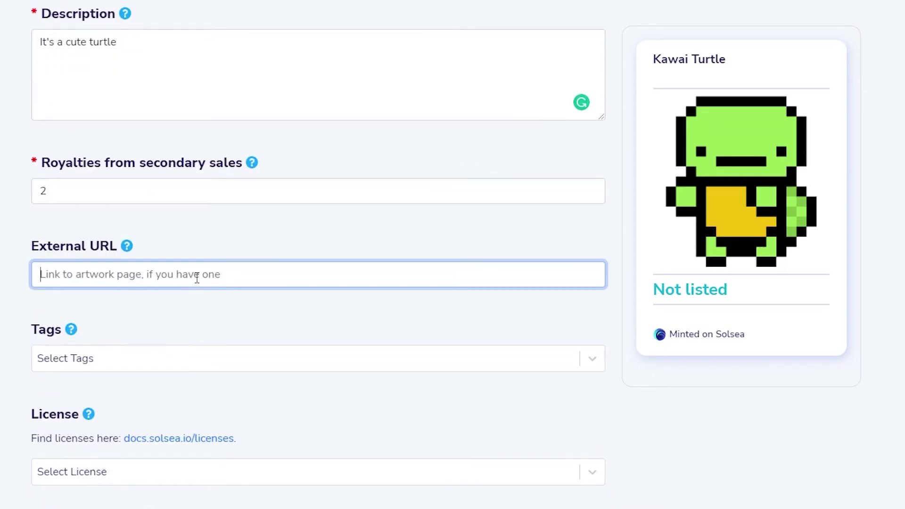
{"action": "left_click", "coordinate": [199, 305]}
{"action": "scroll", "coordinate": [188, 324], "scroll_direction": "down", "scroll_amount": 3}
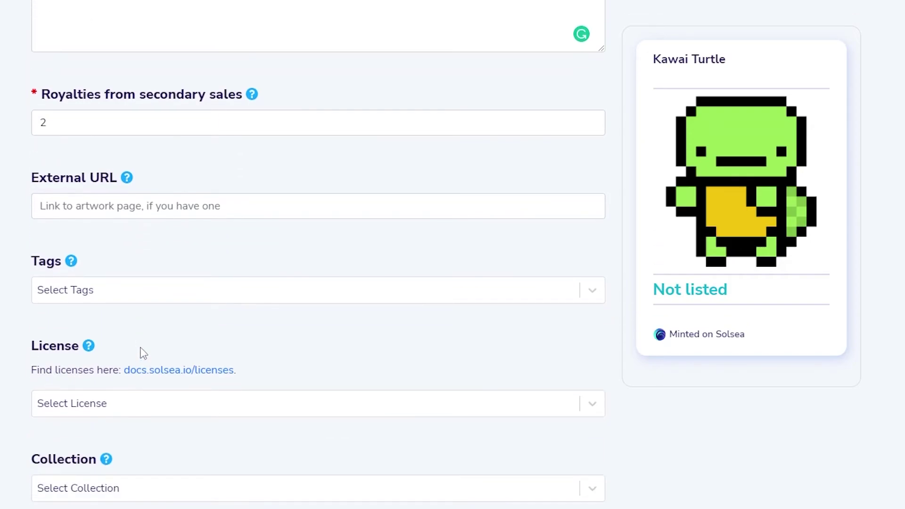
{"action": "left_click", "coordinate": [143, 347]}
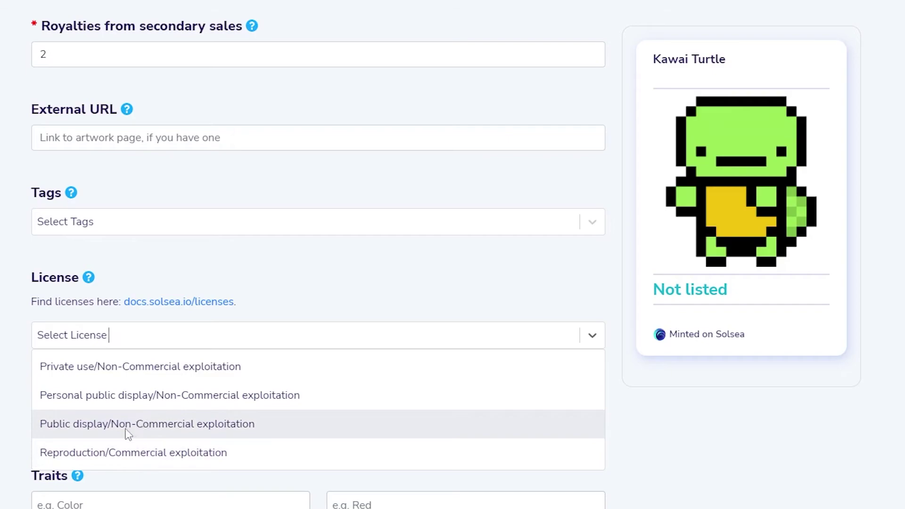
{"action": "left_click", "coordinate": [90, 423]}
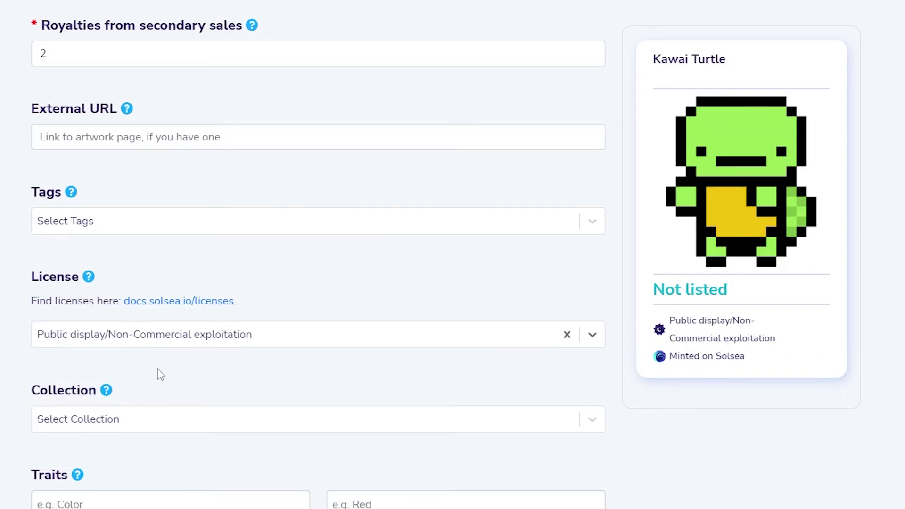
Check the Collection list, find no options, and leave it unset
{"action": "scroll", "coordinate": [116, 373], "scroll_direction": "down", "scroll_amount": 1}
{"action": "scroll", "coordinate": [118, 364], "scroll_direction": "down", "scroll_amount": 1}
{"action": "left_click", "coordinate": [159, 289]}
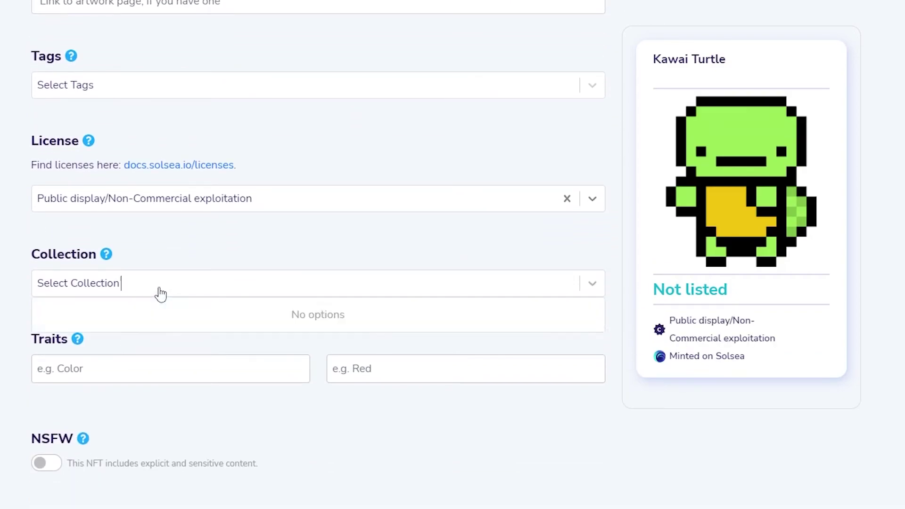
{"action": "left_click", "coordinate": [199, 283]}
{"action": "scroll", "coordinate": [112, 328], "scroll_direction": "down", "scroll_amount": 2}
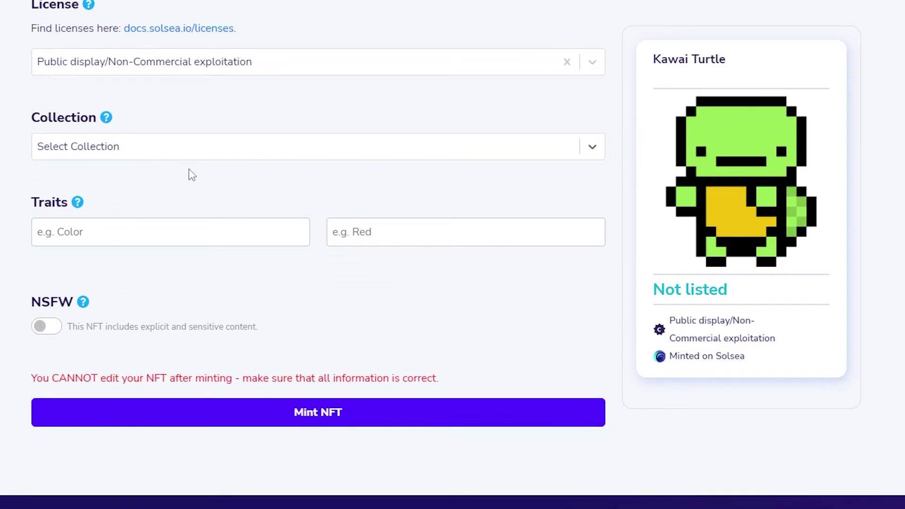
{"action": "scroll", "coordinate": [165, 254], "scroll_direction": "down", "scroll_amount": 1}
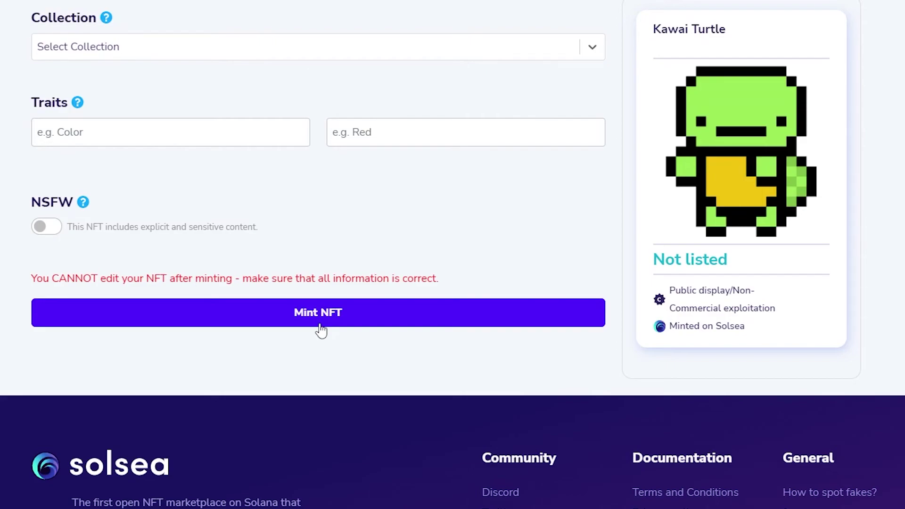
Mint the Kawai Turtle NFT, then cancel the transaction in Phantom
{"action": "left_click", "coordinate": [321, 327]}
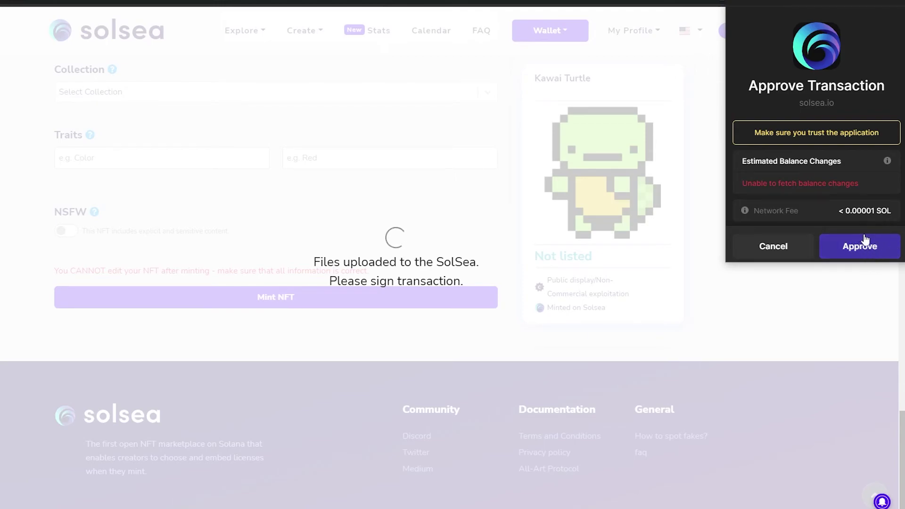
{"action": "scroll", "coordinate": [868, 211], "scroll_direction": "down", "scroll_amount": 2}
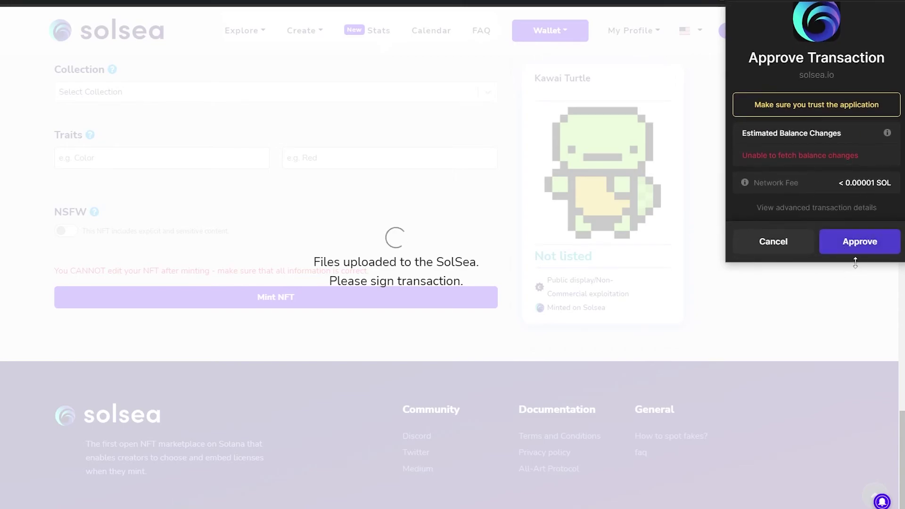
{"action": "left_click", "coordinate": [849, 249]}
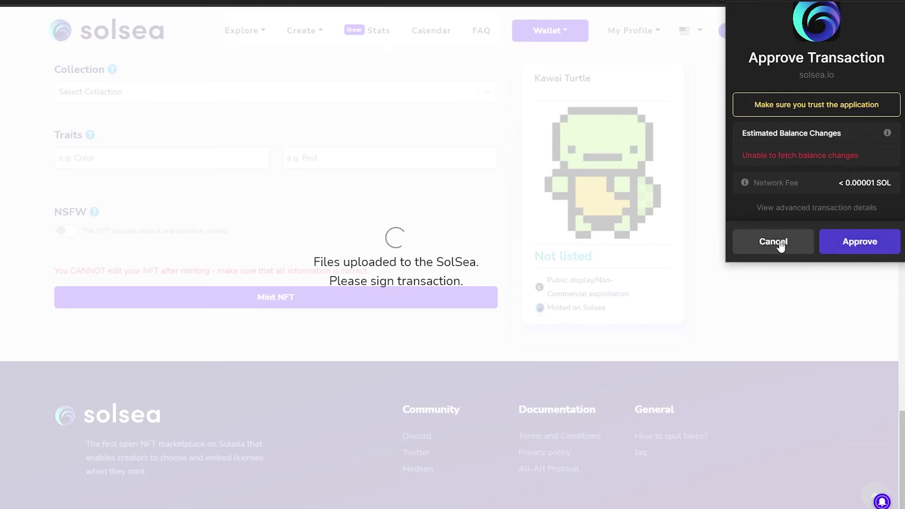
{"action": "left_click", "coordinate": [777, 244]}
{"action": "scroll", "coordinate": [720, 442], "scroll_direction": "up", "scroll_amount": 4}
{"action": "scroll", "coordinate": [720, 442], "scroll_direction": "up", "scroll_amount": 15}
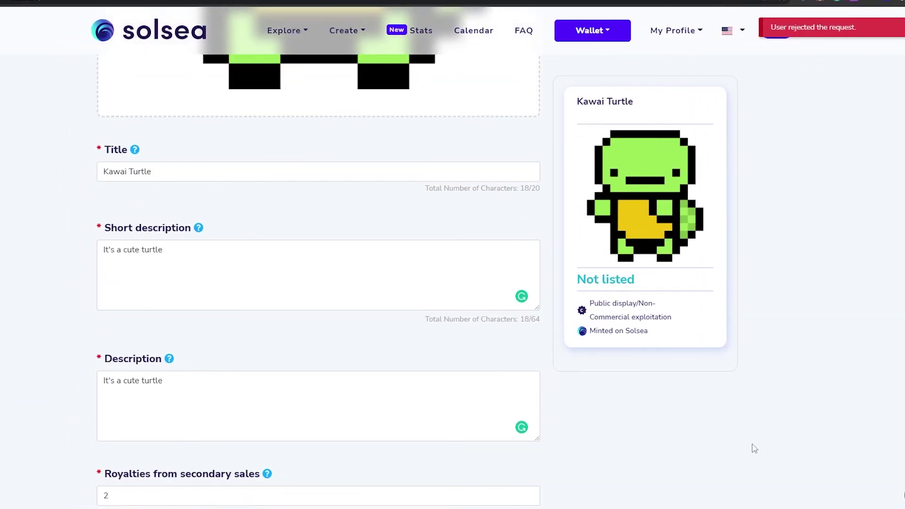
{"action": "scroll", "coordinate": [754, 449], "scroll_direction": "up", "scroll_amount": 1}
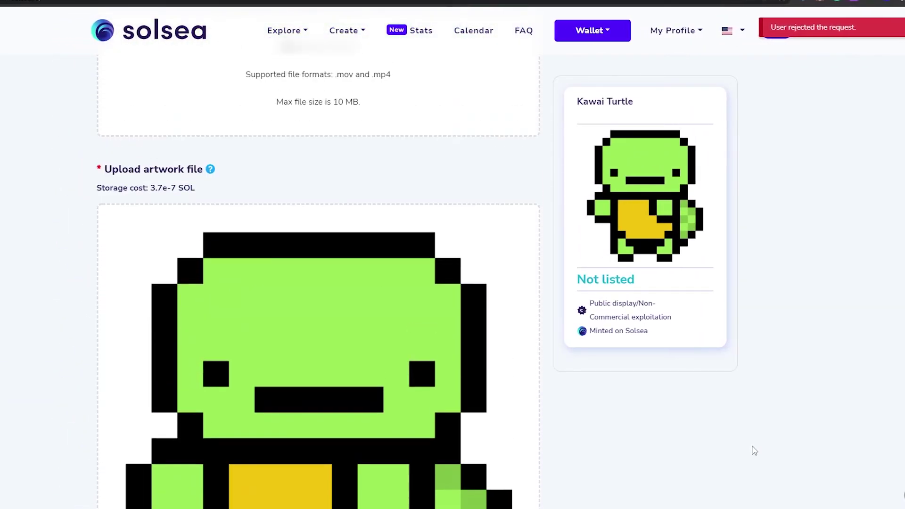
{"action": "scroll", "coordinate": [754, 449], "scroll_direction": "down", "scroll_amount": 5}
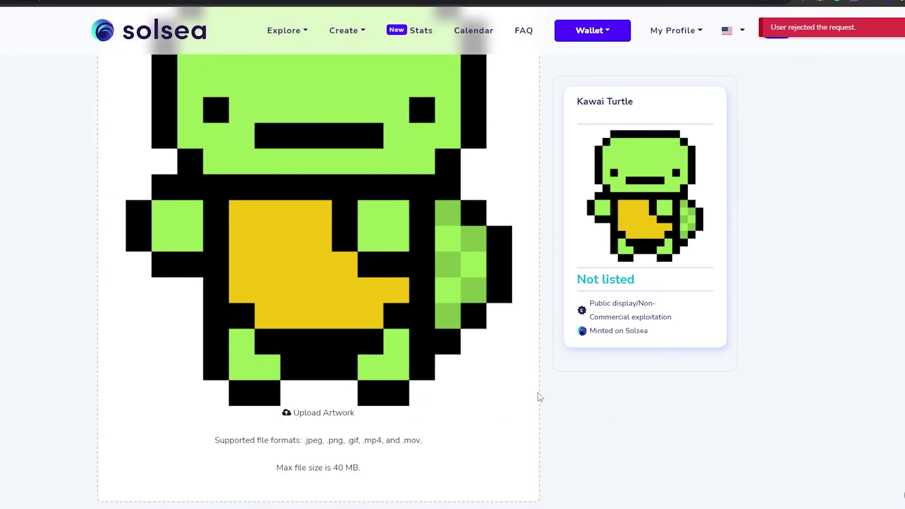
{"action": "scroll", "coordinate": [548, 400], "scroll_direction": "up", "scroll_amount": 1}
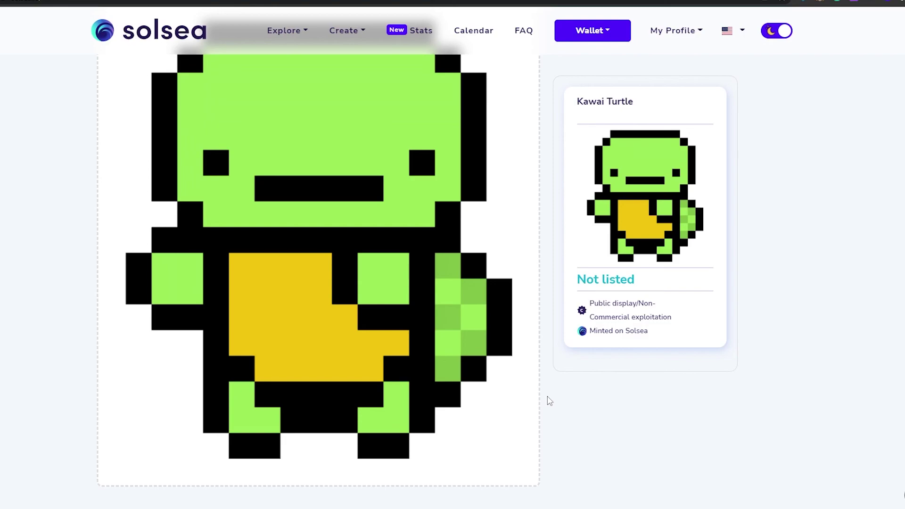
{"action": "scroll", "coordinate": [546, 399], "scroll_direction": "up", "scroll_amount": 5}
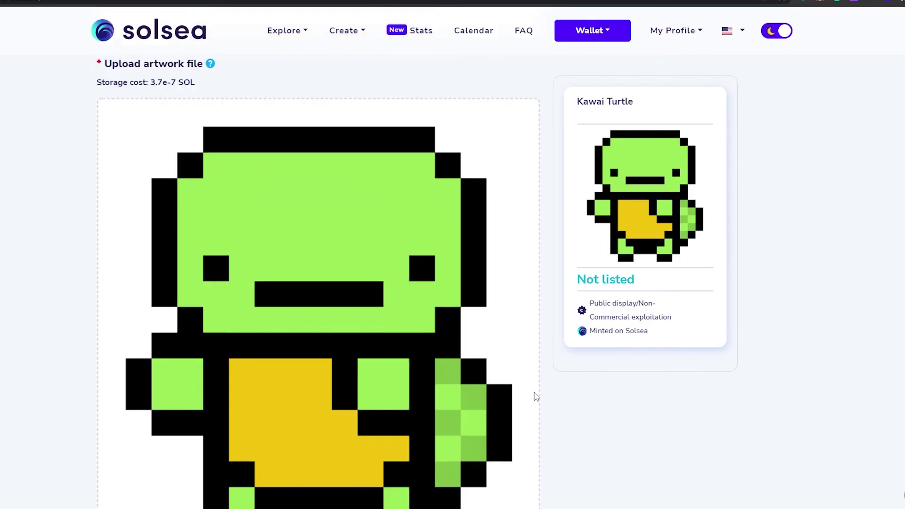
{"action": "scroll", "coordinate": [543, 394], "scroll_direction": "down", "scroll_amount": 13}
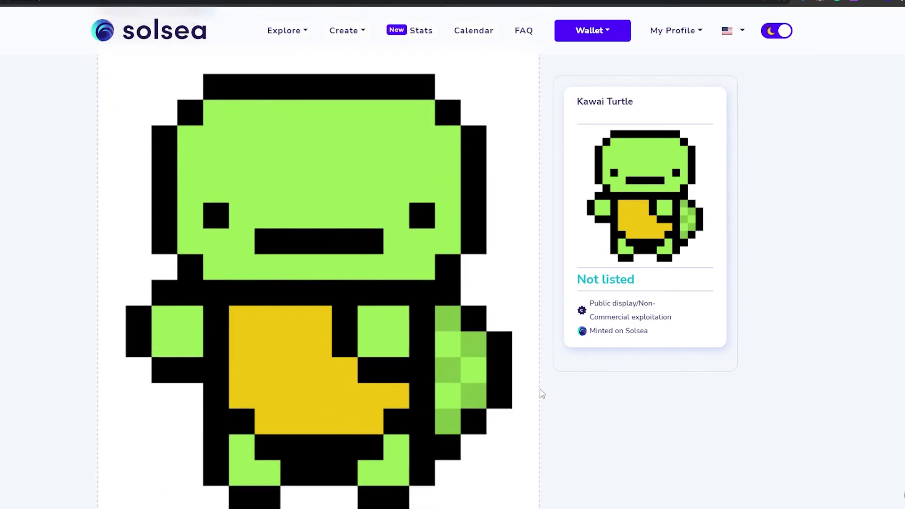
{"action": "scroll", "coordinate": [543, 396], "scroll_direction": "down", "scroll_amount": 12}
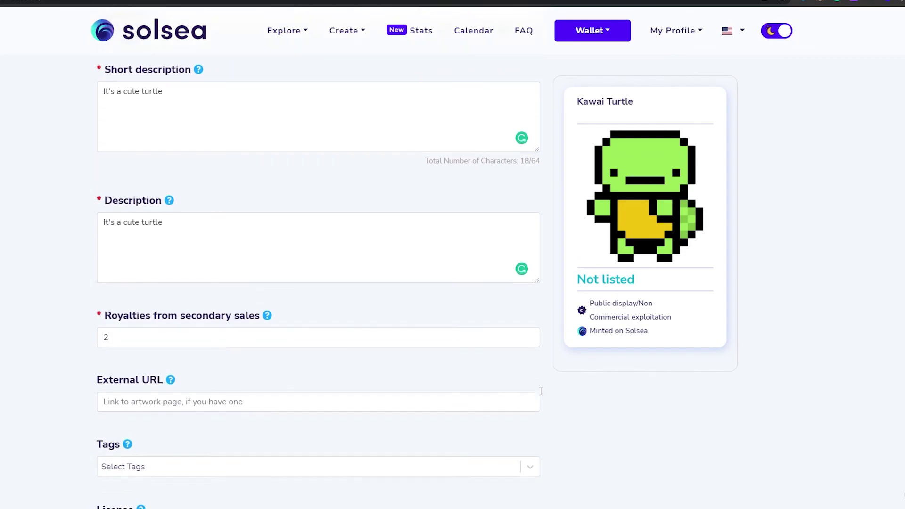
{"action": "scroll", "coordinate": [549, 403], "scroll_direction": "up", "scroll_amount": 13}
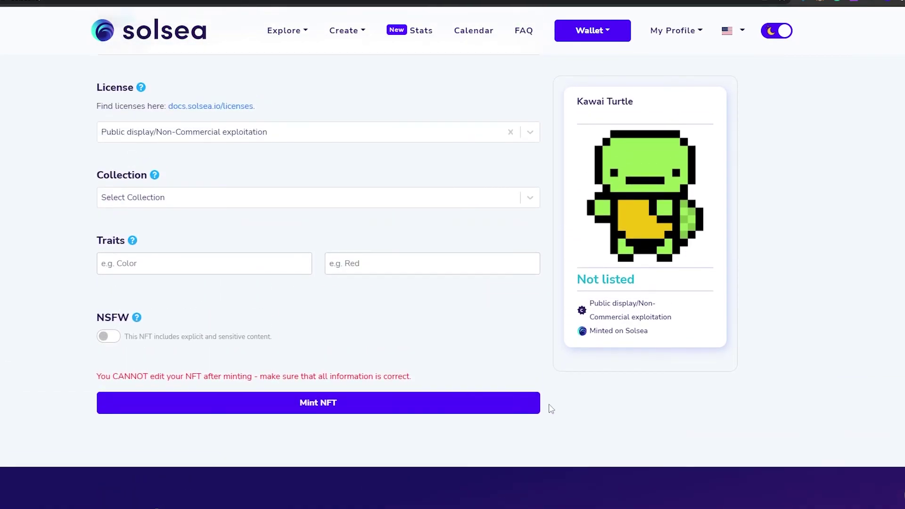
{"action": "scroll", "coordinate": [551, 409], "scroll_direction": "up", "scroll_amount": 10}
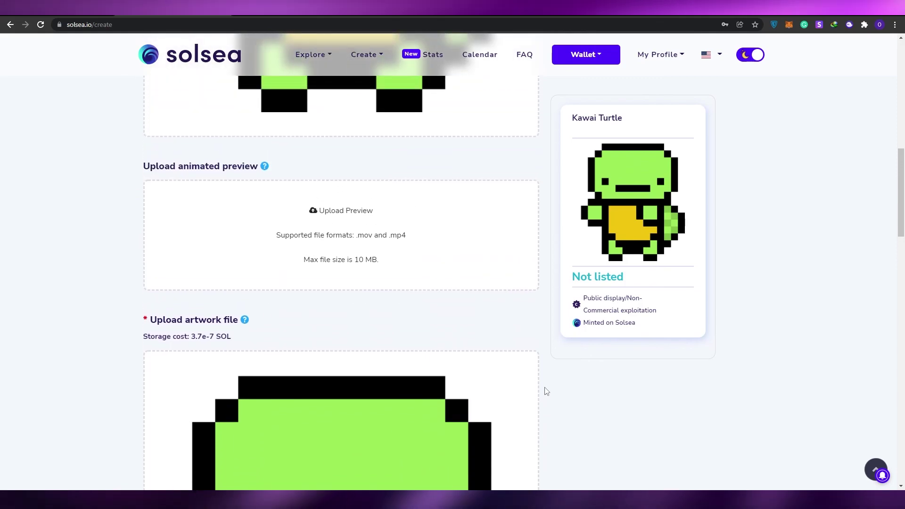
{"action": "scroll", "coordinate": [547, 392], "scroll_direction": "up", "scroll_amount": 8}
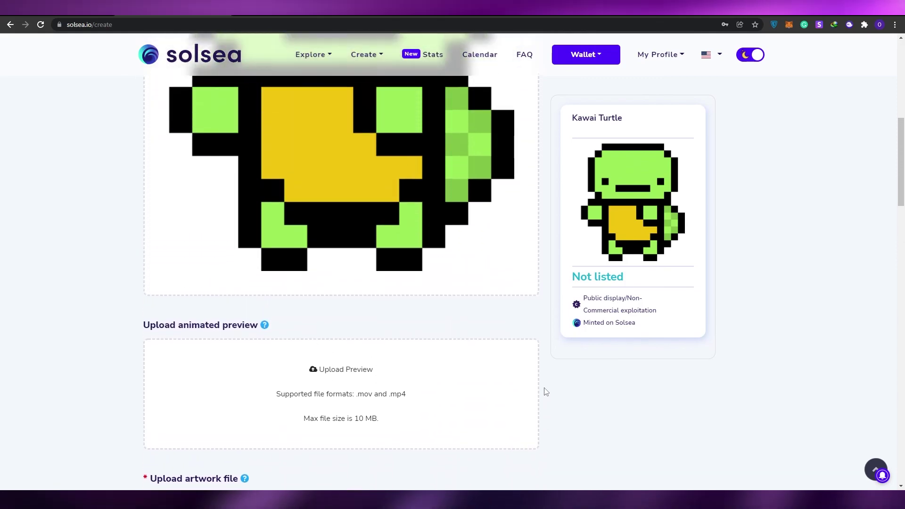
{"action": "scroll", "coordinate": [546, 392], "scroll_direction": "down", "scroll_amount": 2}
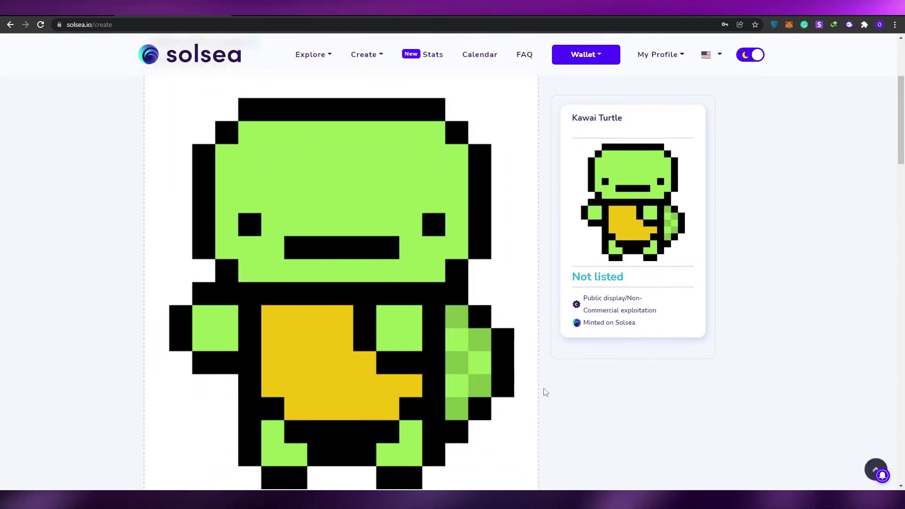
{"action": "scroll", "coordinate": [546, 392], "scroll_direction": "up", "scroll_amount": 2}
{"action": "scroll", "coordinate": [546, 392], "scroll_direction": "down", "scroll_amount": 2}
{"action": "scroll", "coordinate": [546, 392], "scroll_direction": "up", "scroll_amount": 1}
{"action": "scroll", "coordinate": [546, 392], "scroll_direction": "down", "scroll_amount": 1}
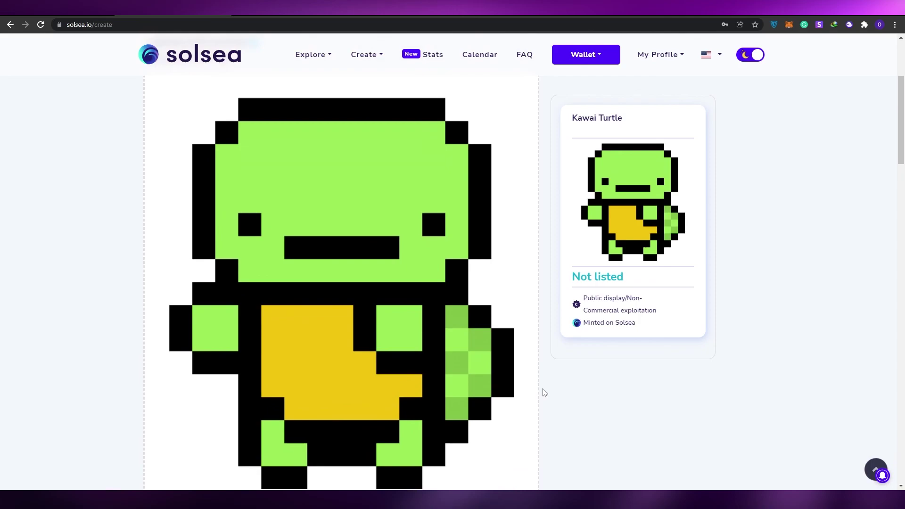
{"action": "scroll", "coordinate": [542, 387], "scroll_direction": "down", "scroll_amount": 2}
{"action": "scroll", "coordinate": [540, 377], "scroll_direction": "down", "scroll_amount": 1}
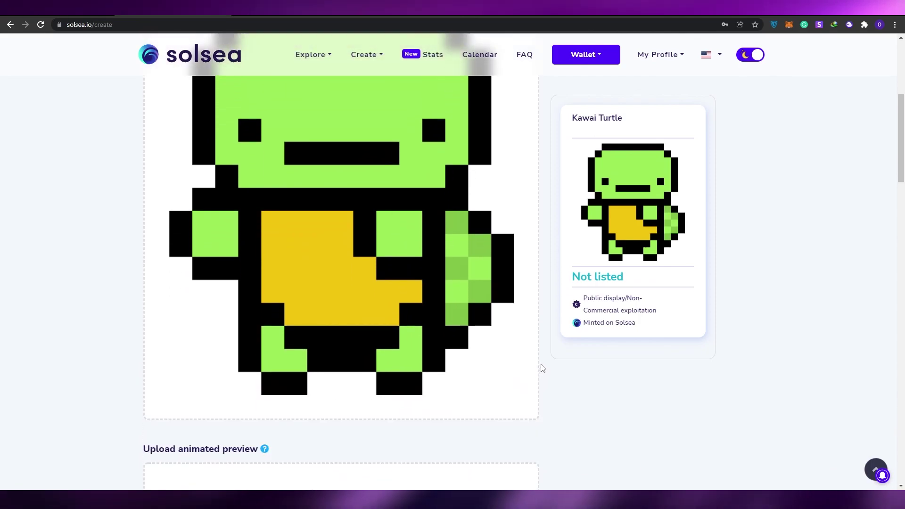
{"action": "scroll", "coordinate": [539, 349], "scroll_direction": "up", "scroll_amount": 1}
{"action": "scroll", "coordinate": [539, 344], "scroll_direction": "down", "scroll_amount": 1}
{"action": "scroll", "coordinate": [540, 343], "scroll_direction": "down", "scroll_amount": 2}
{"action": "scroll", "coordinate": [541, 343], "scroll_direction": "down", "scroll_amount": 10}
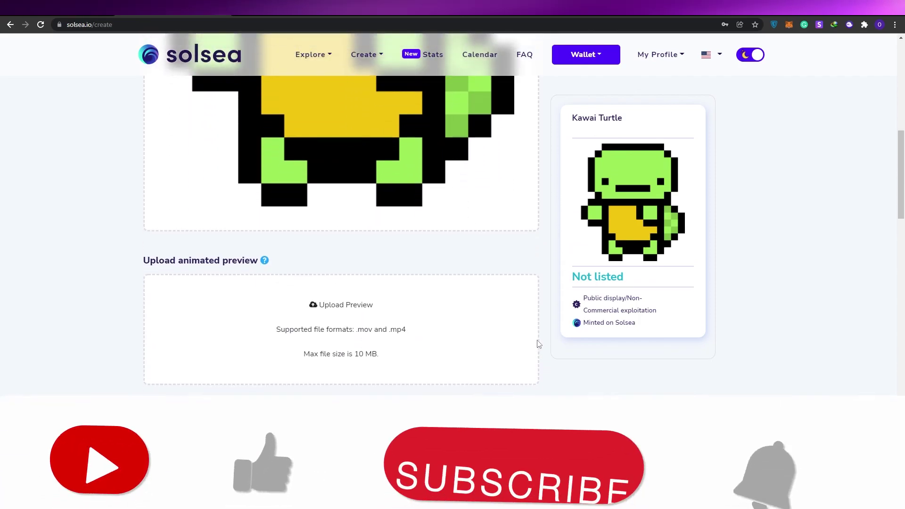
{"action": "scroll", "coordinate": [541, 344], "scroll_direction": "down", "scroll_amount": 10}
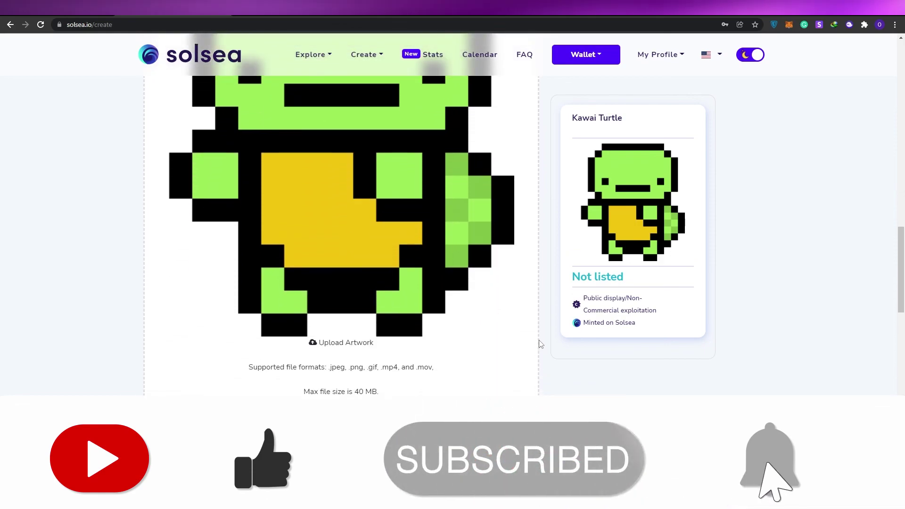
{"action": "scroll", "coordinate": [541, 344], "scroll_direction": "up", "scroll_amount": 15}
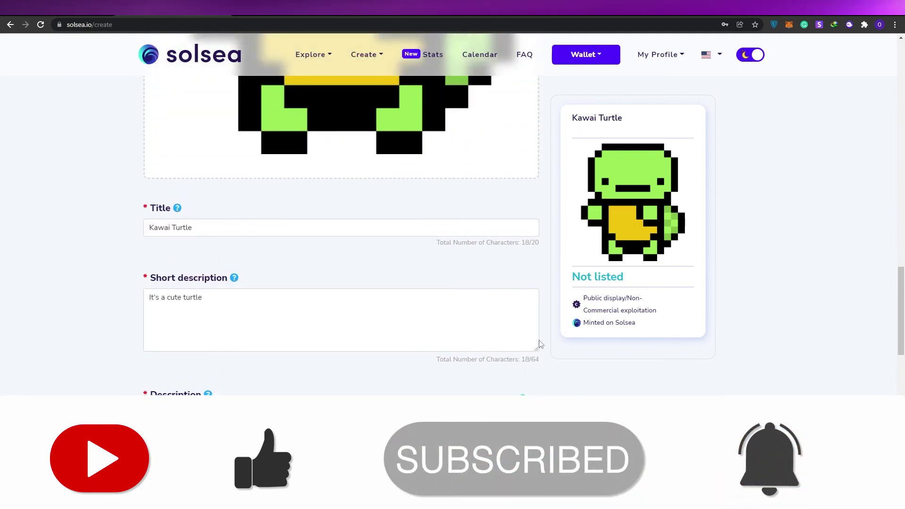
{"action": "scroll", "coordinate": [543, 345], "scroll_direction": "up", "scroll_amount": 7}
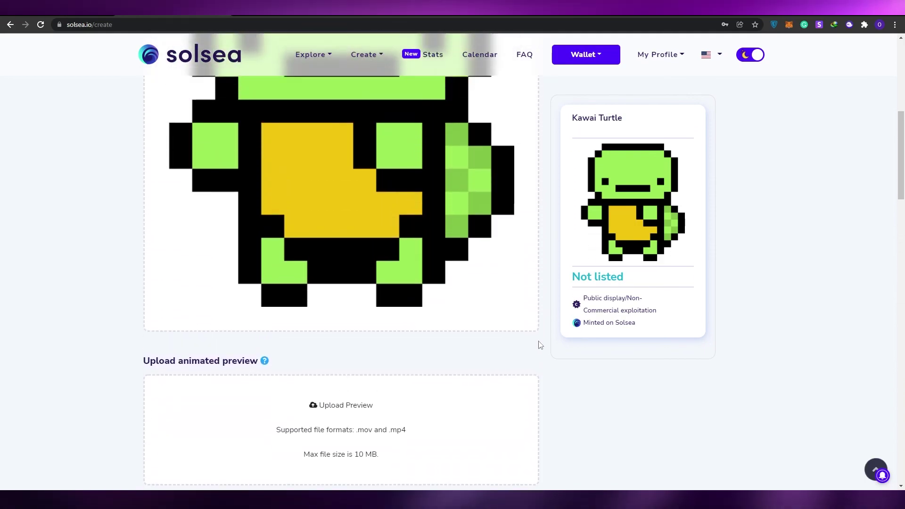